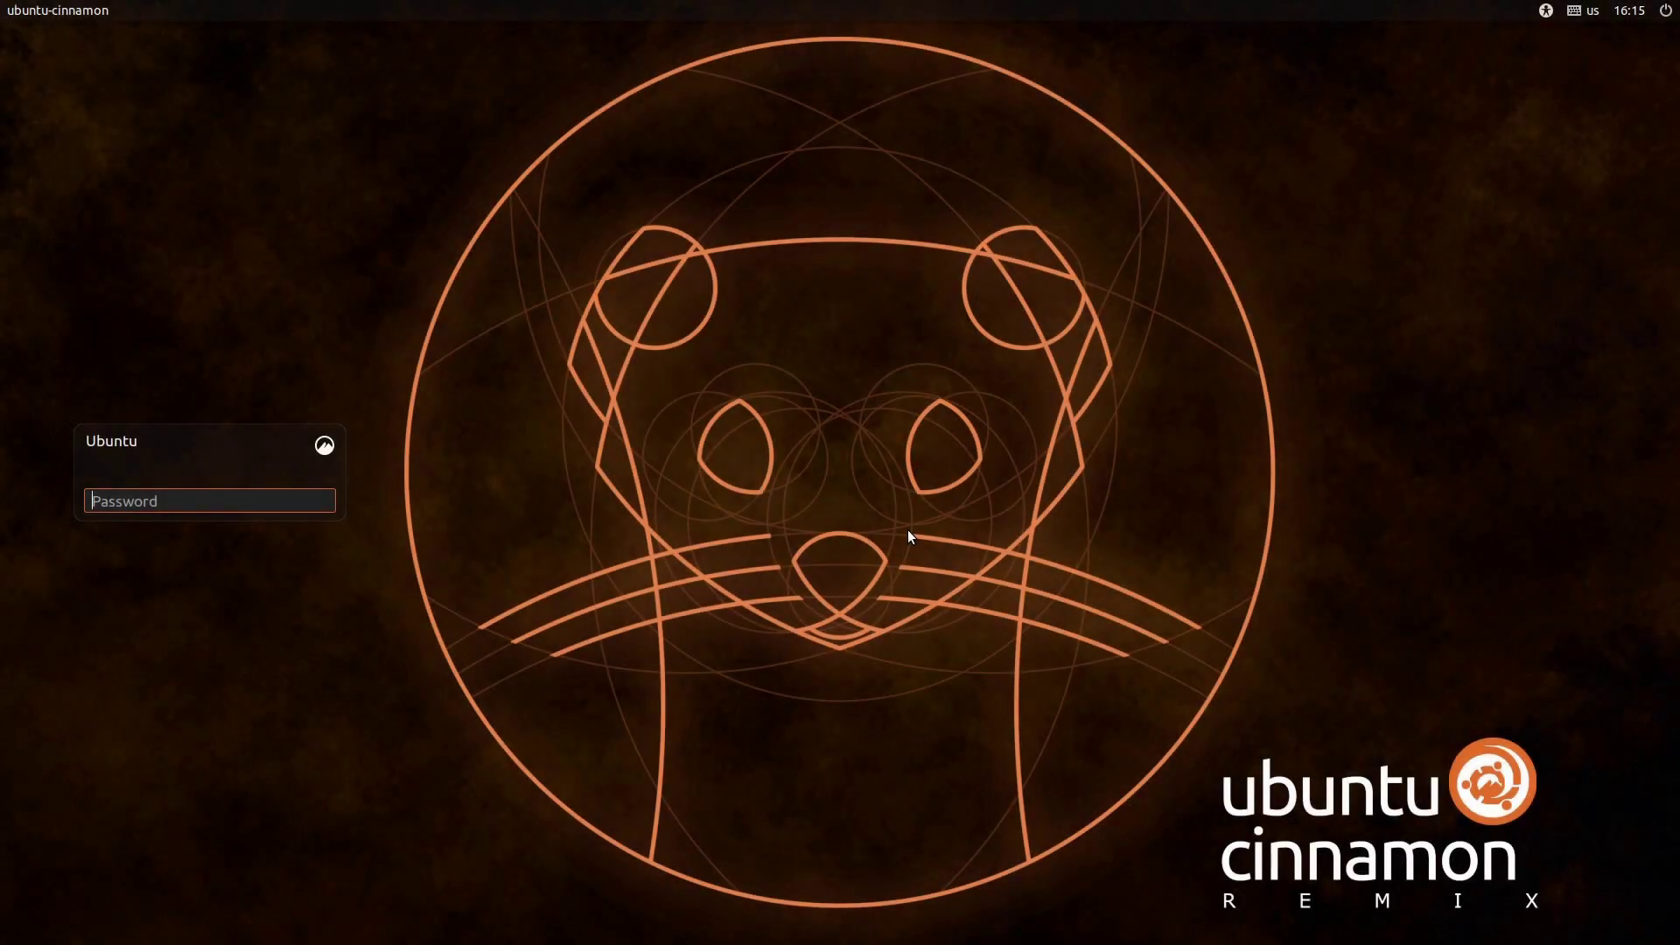
Log in to the desktop session with the account password.
{"action": "type", "text": "••••••"}
{"action": "key", "text": "Return"}
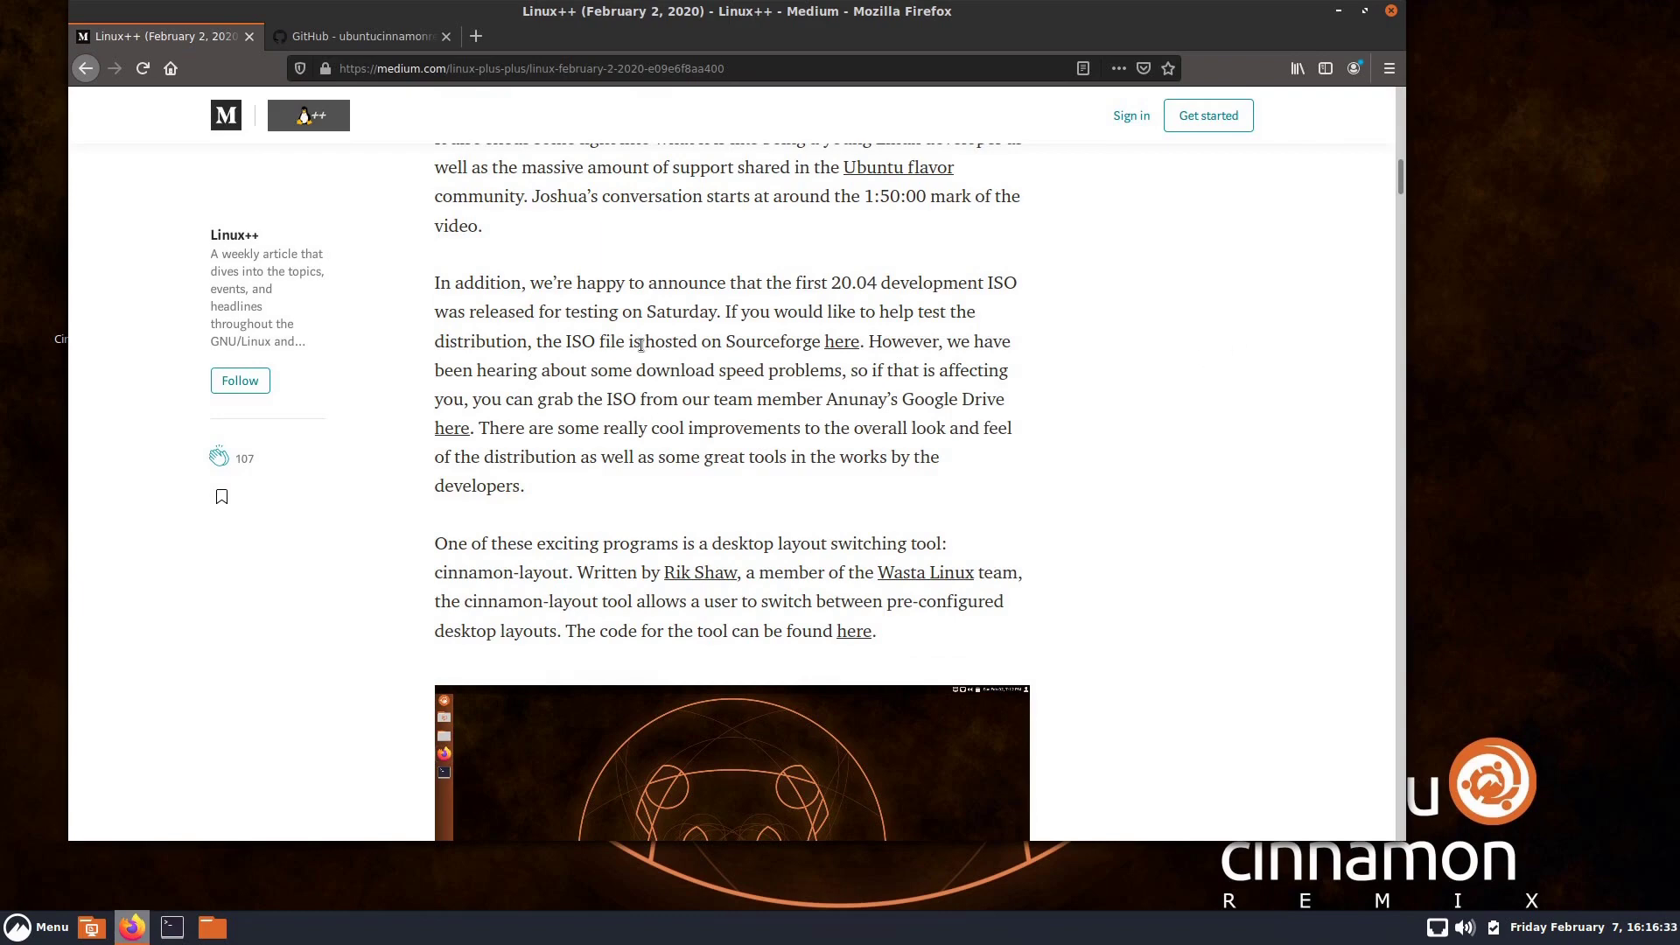
View the Themes page of System Settings and close the settings window.
{"action": "scroll", "coordinate": [959, 339], "scroll_direction": "down", "scroll_amount": 2}
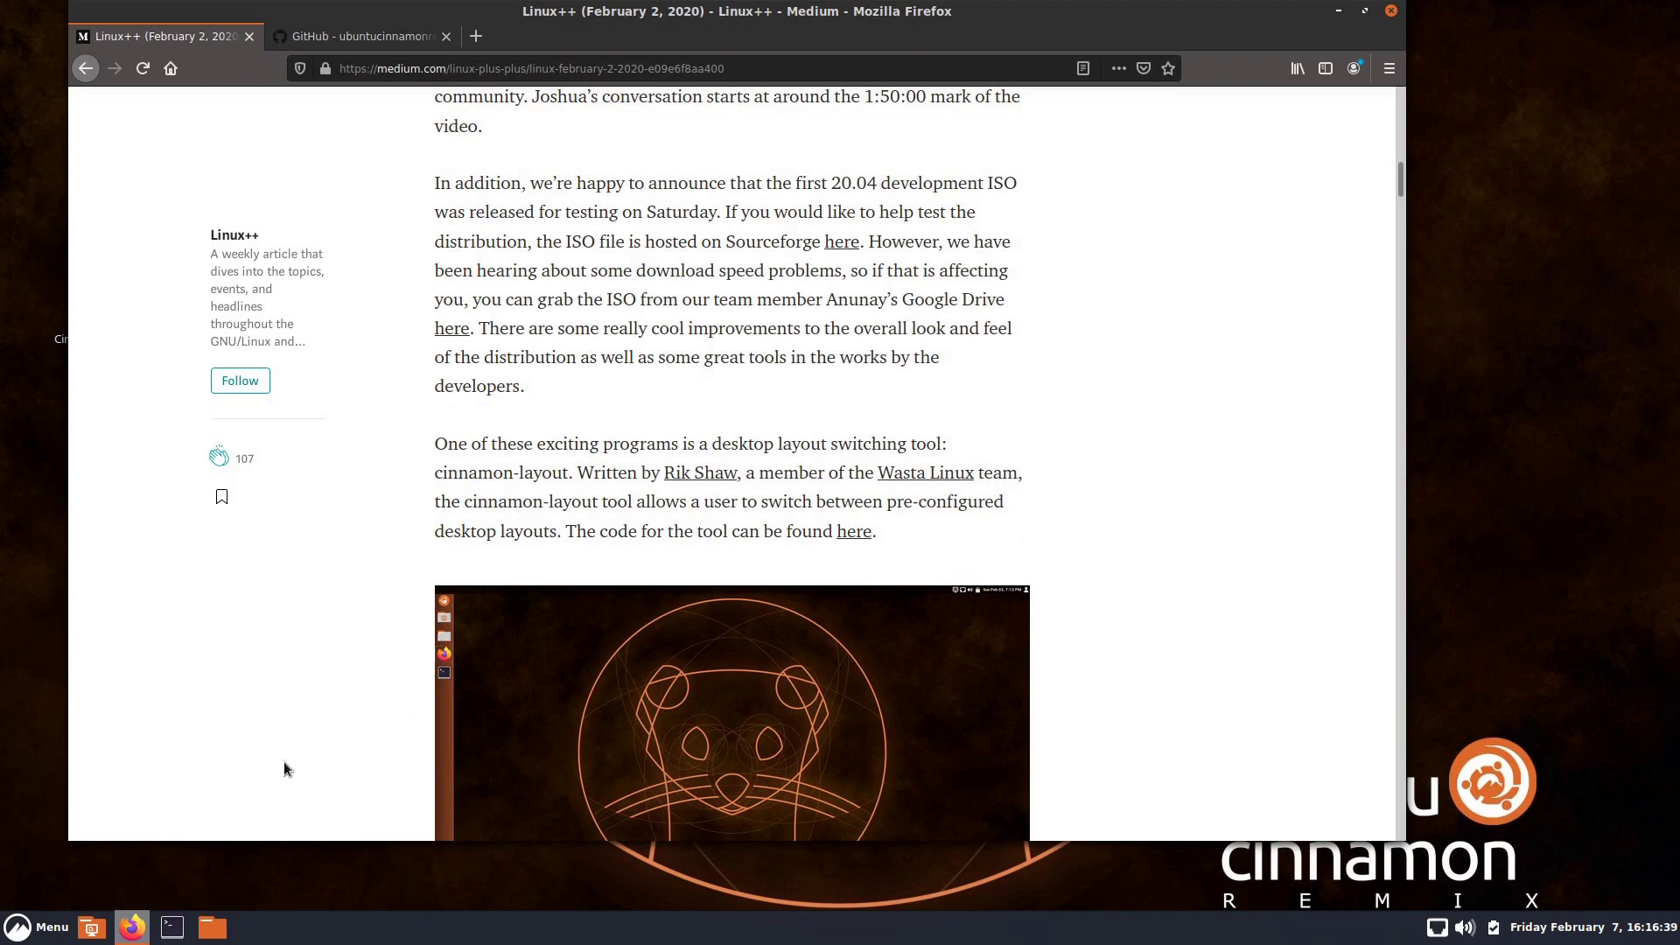
{"action": "left_click", "coordinate": [13, 927]}
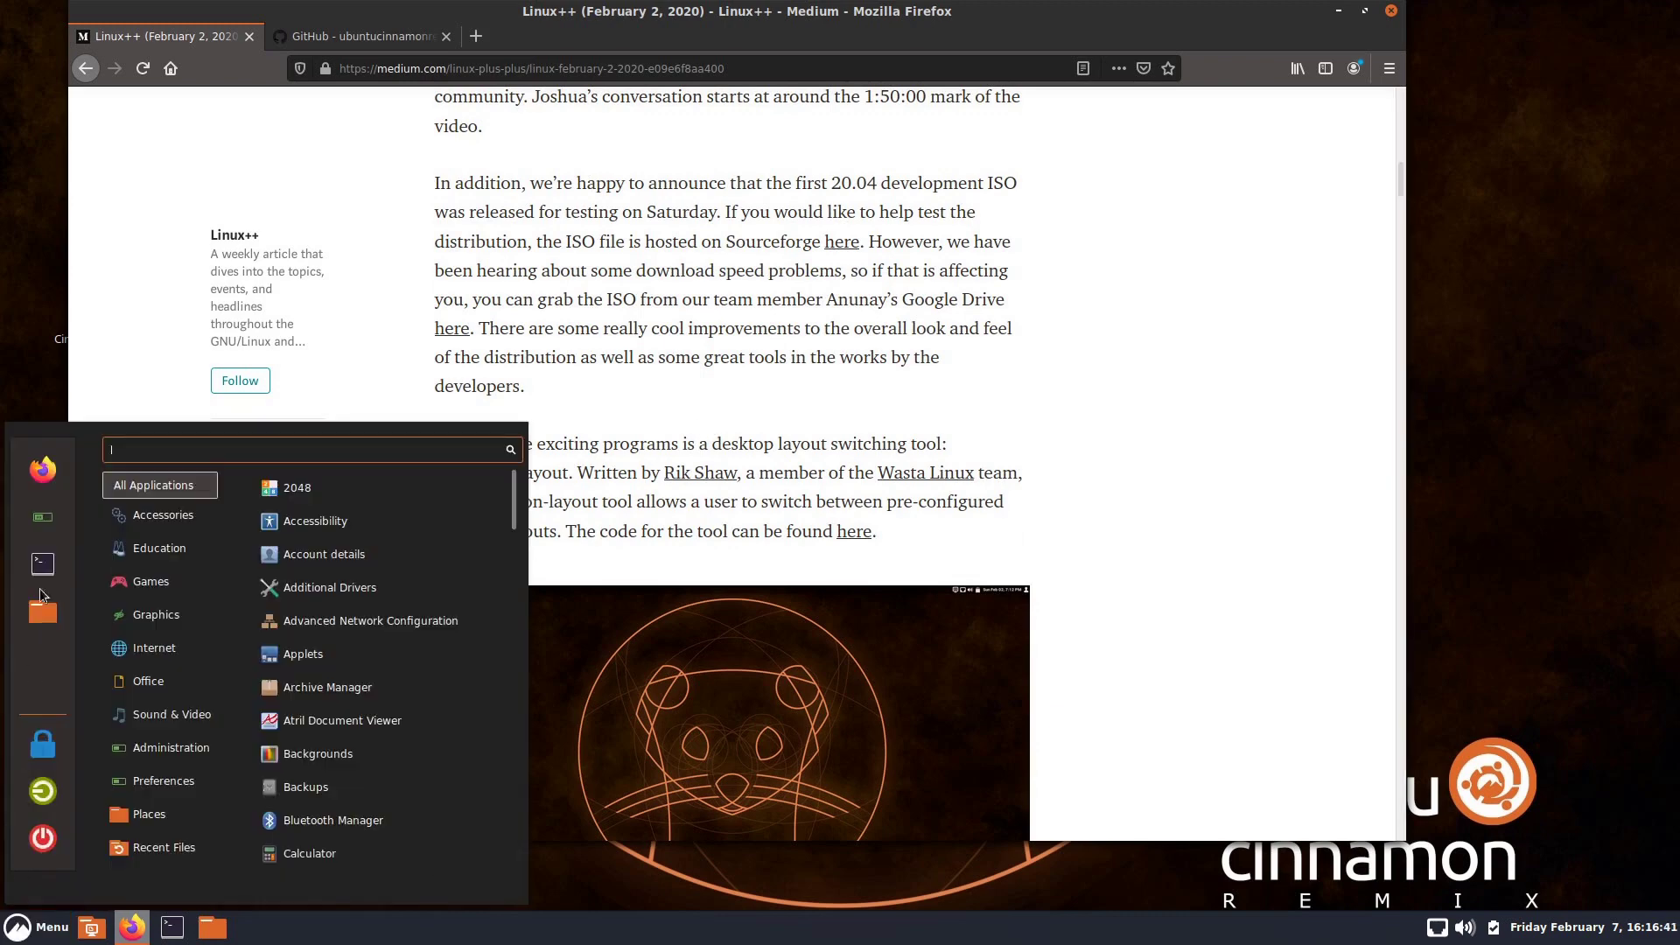
{"action": "left_click", "coordinate": [38, 560]}
{"action": "left_click", "coordinate": [884, 337]}
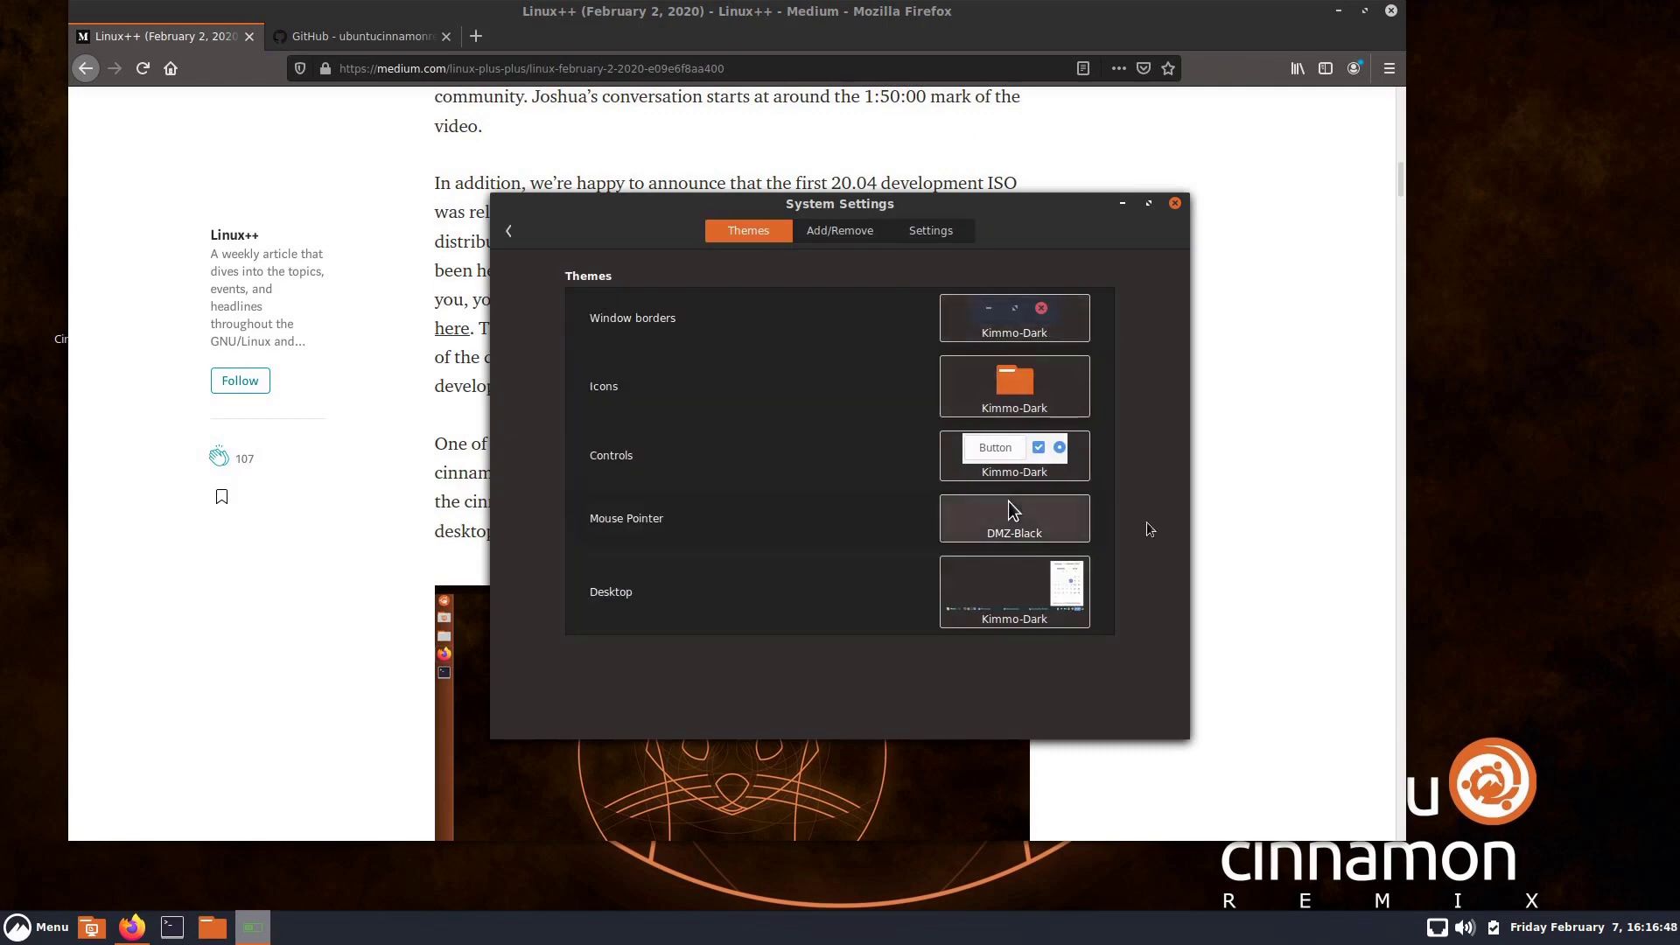
{"action": "left_click", "coordinate": [1175, 204]}
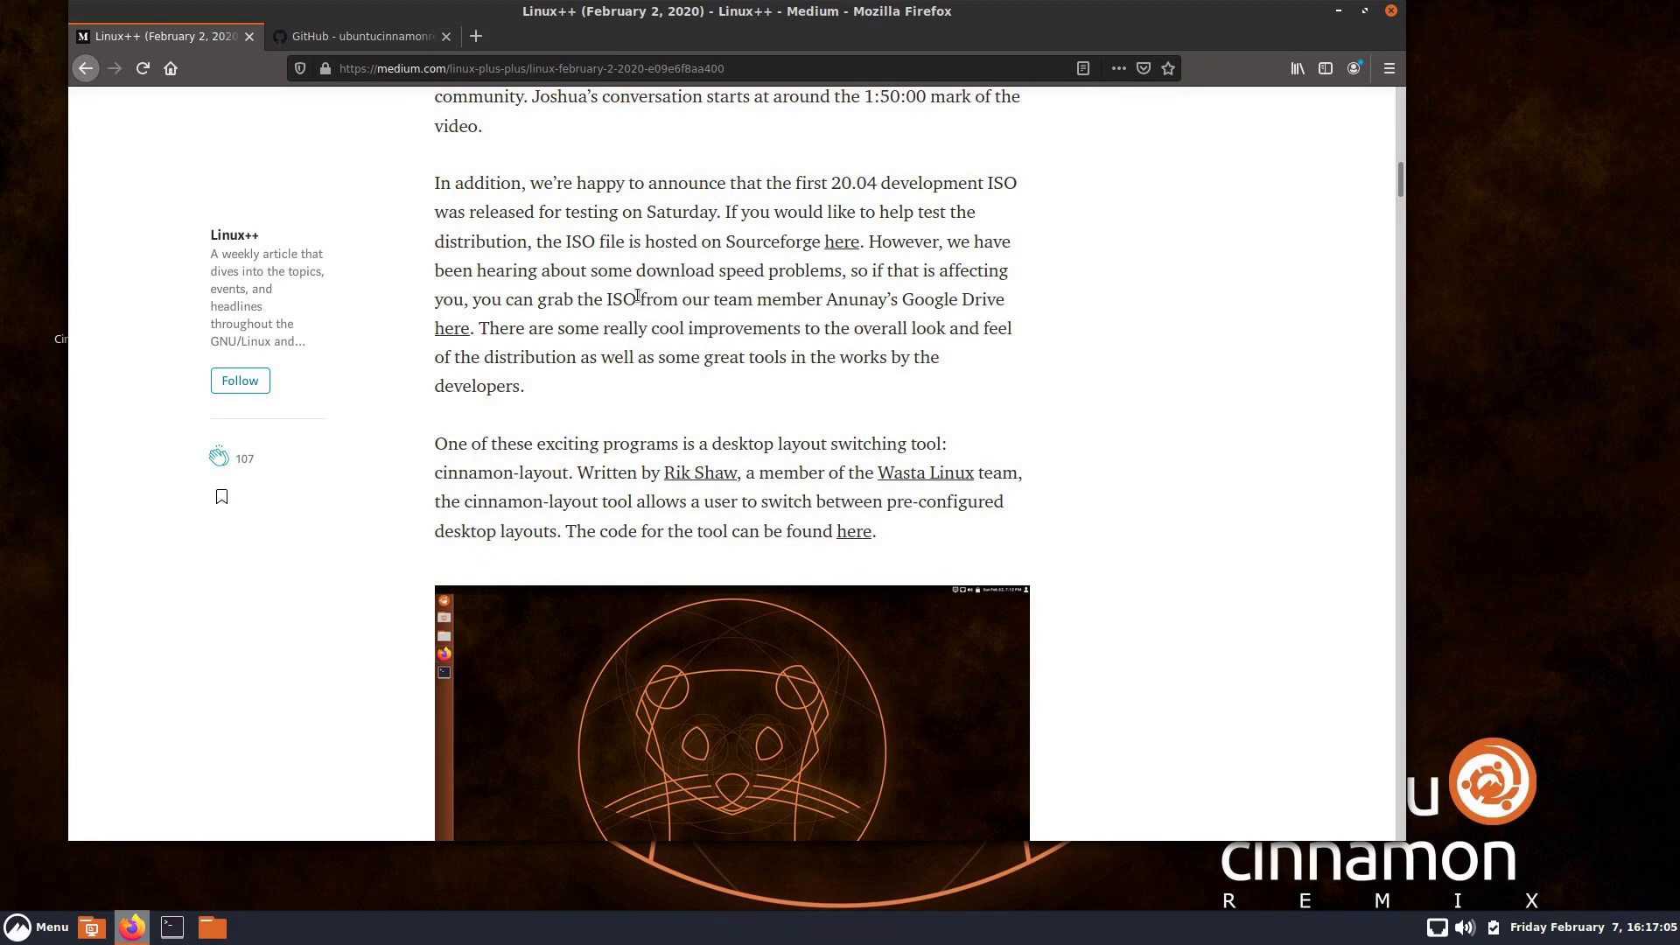
Read the article's section on the cinnamon-layout tool and its launch command, then minimize the browser window.
{"action": "scroll", "coordinate": [651, 312], "scroll_direction": "down", "scroll_amount": 3}
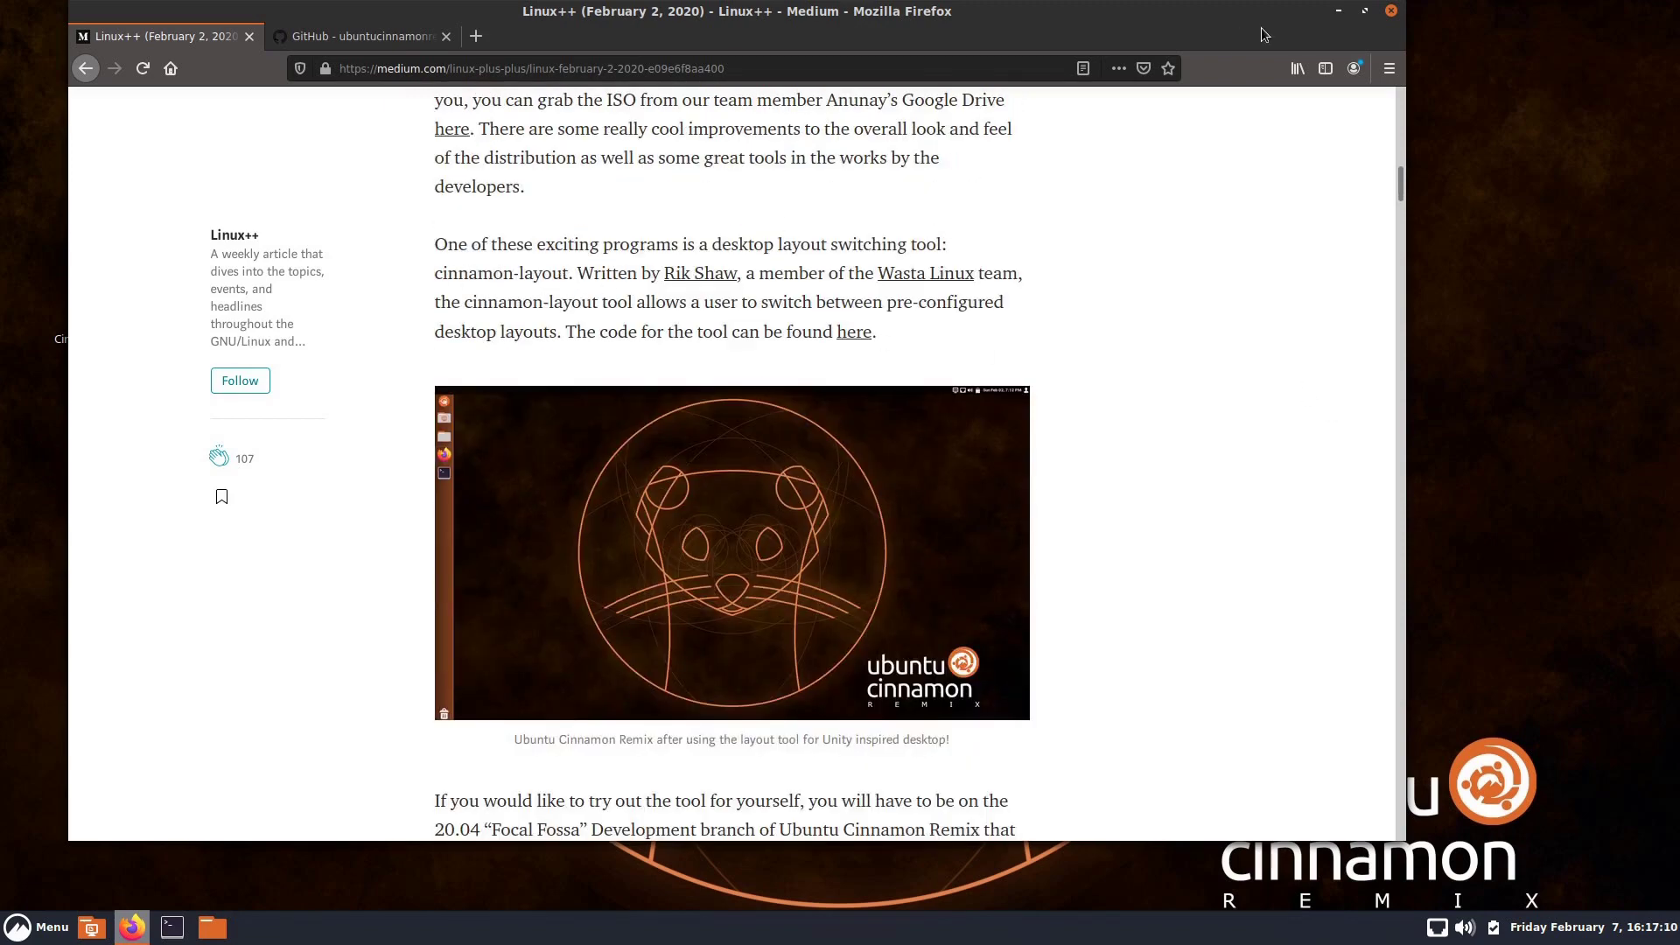
{"action": "scroll", "coordinate": [1201, 332], "scroll_direction": "down", "scroll_amount": 5}
{"action": "scroll", "coordinate": [691, 581], "scroll_direction": "down", "scroll_amount": 1}
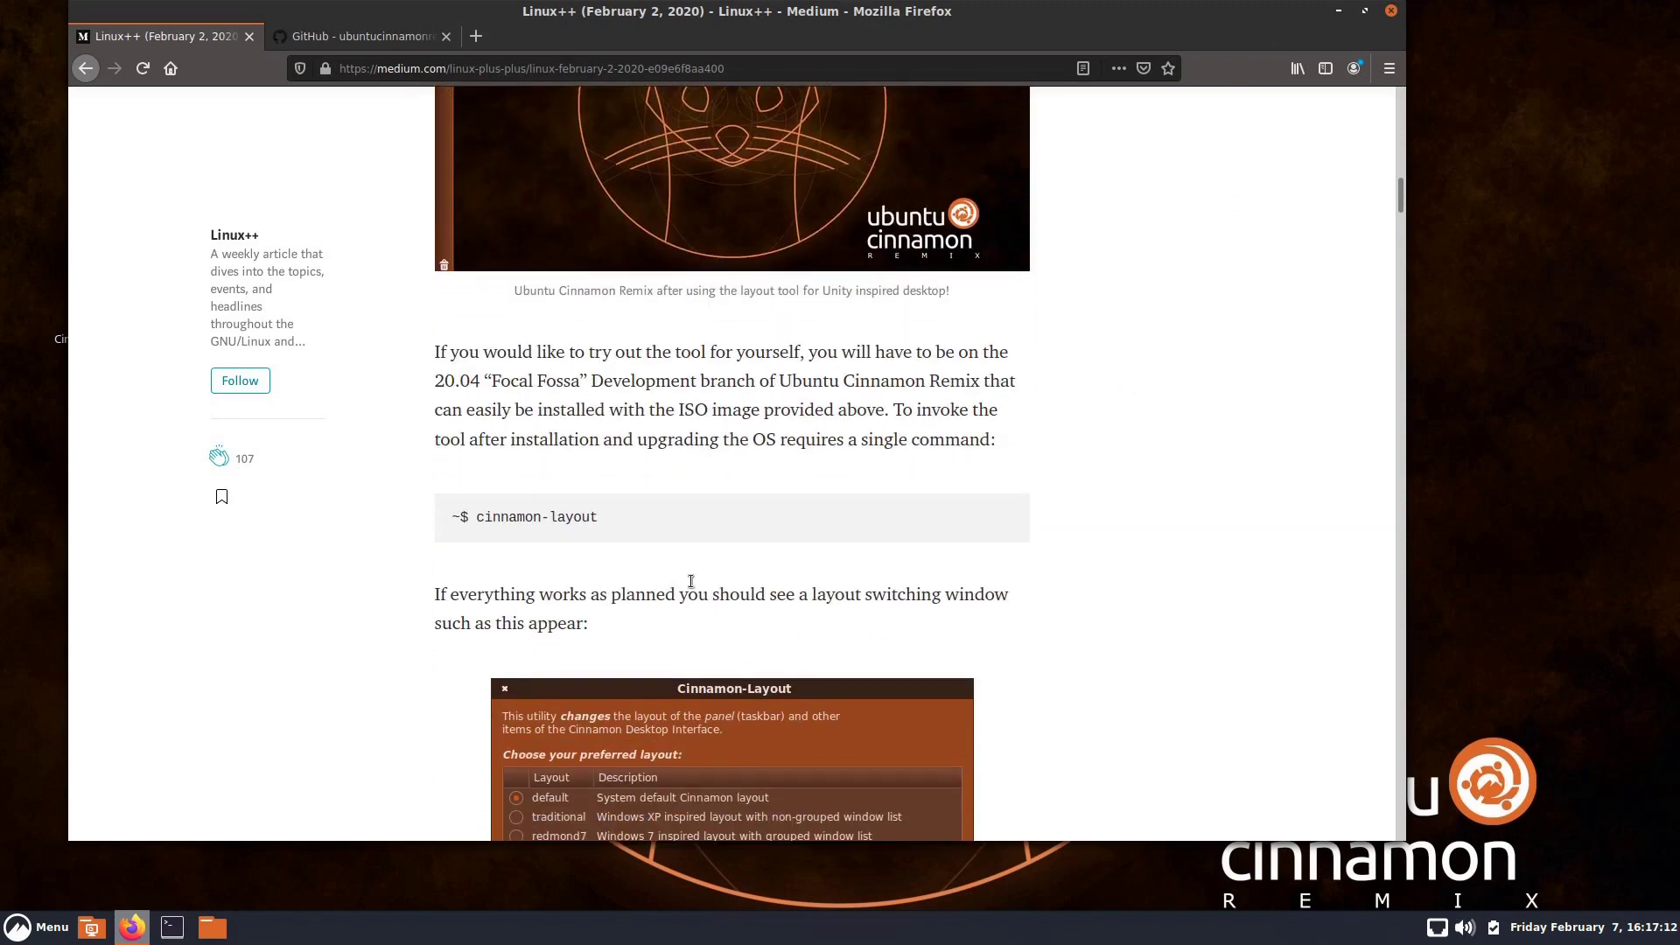
{"action": "left_click", "coordinate": [1336, 14]}
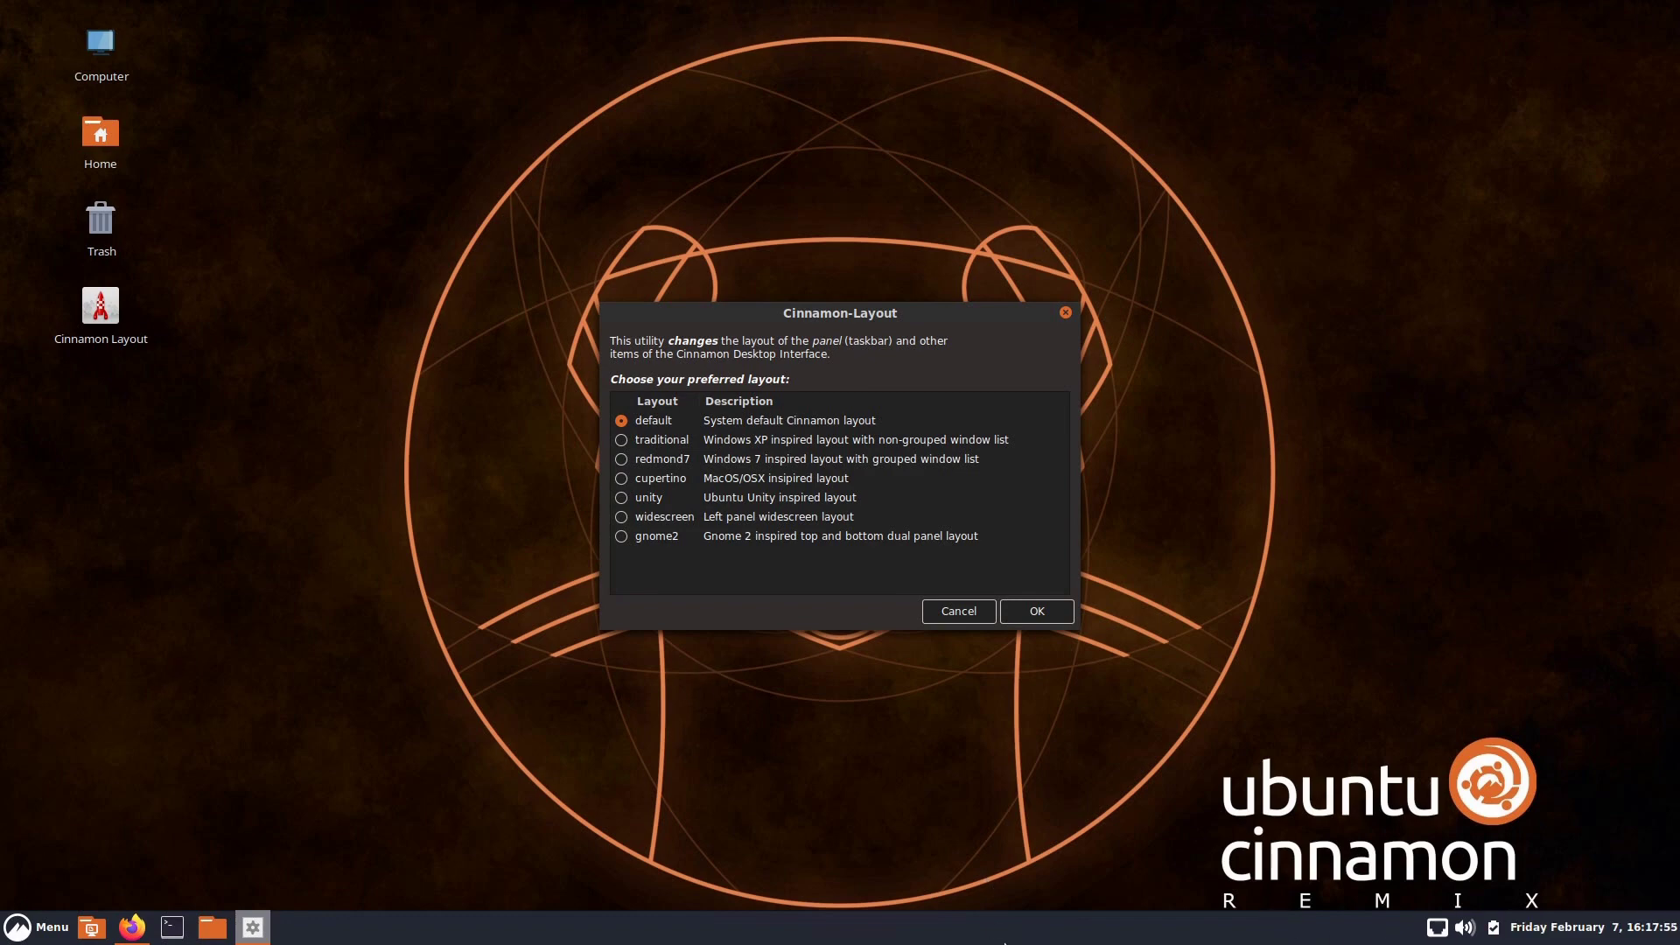
Apply the traditional Windows XP inspired layout in Cinnamon-Layout and check its application menu.
{"action": "left_click", "coordinate": [621, 442]}
{"action": "left_click", "coordinate": [1036, 607]}
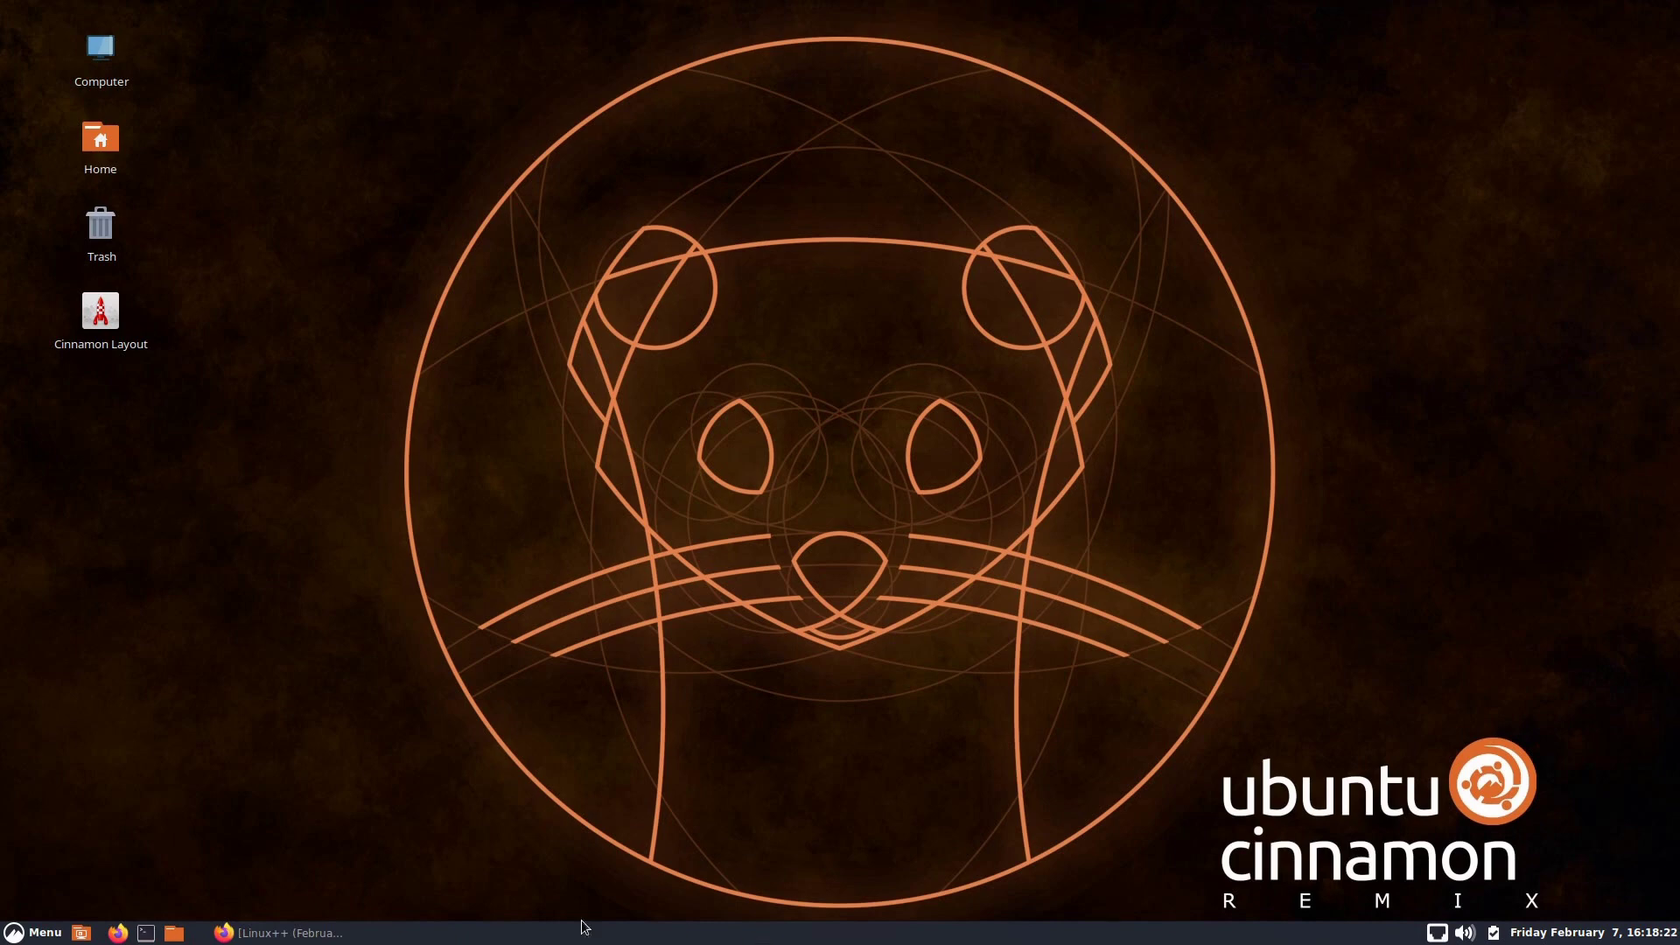
{"action": "mouse_move", "coordinate": [276, 938]}
{"action": "left_click", "coordinate": [19, 934]}
{"action": "left_click", "coordinate": [17, 934]}
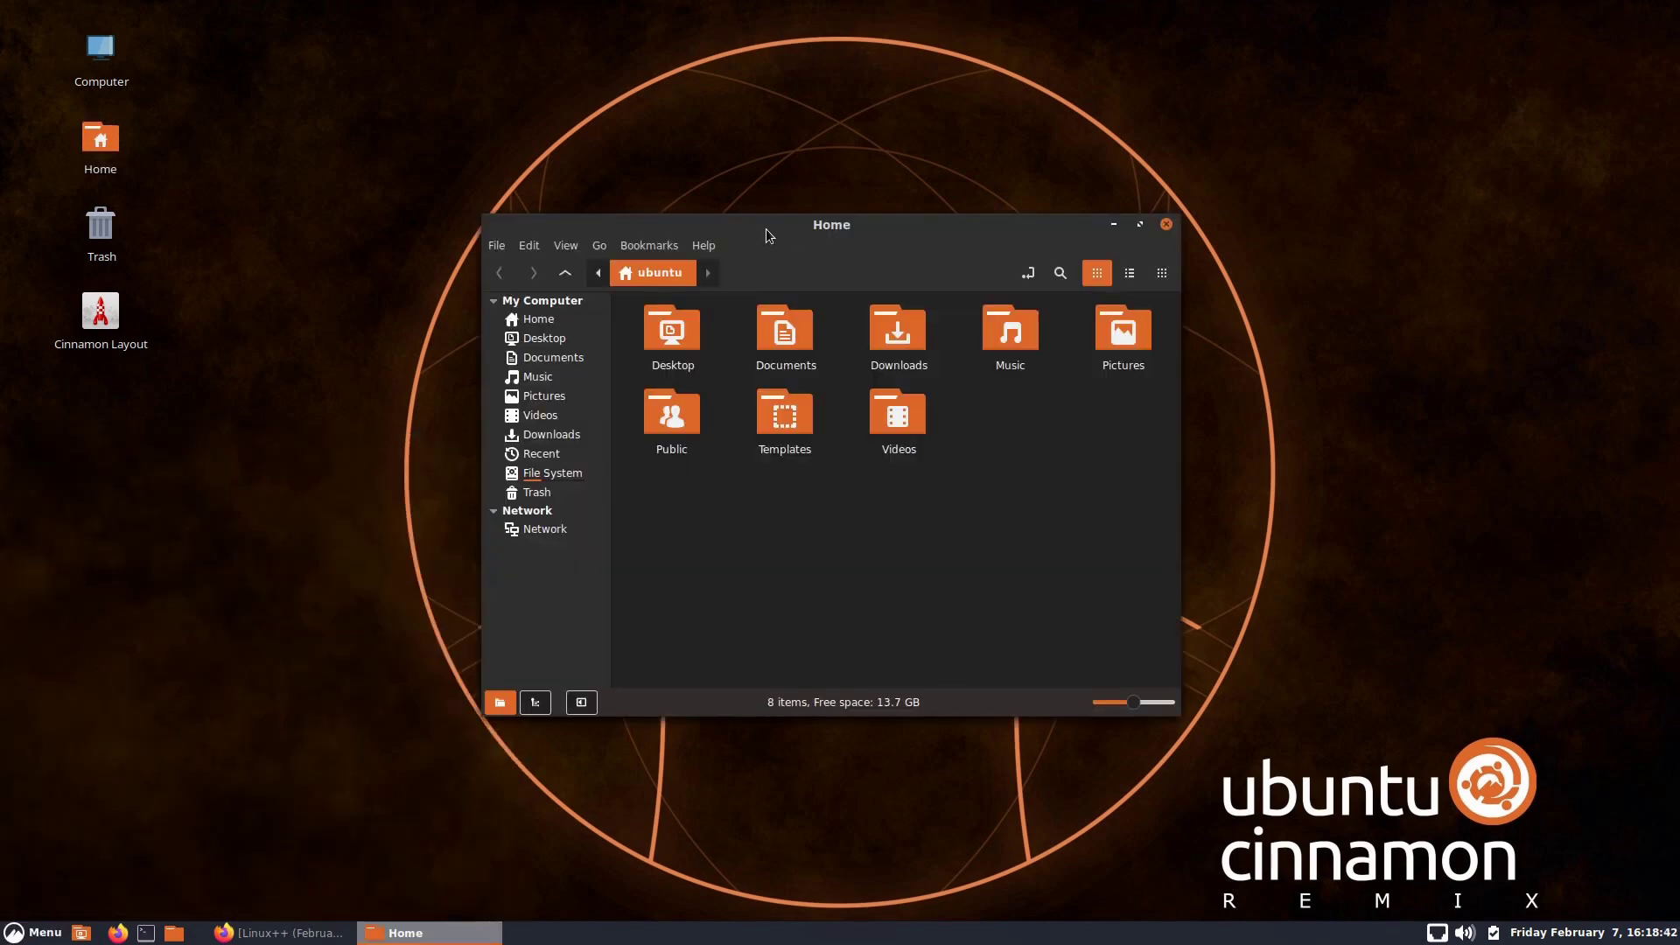
Select the redmond7 layout in Cinnamon-Layout, open and close an extra Home window, and apply the layout.
{"action": "double_click", "coordinate": [116, 315]}
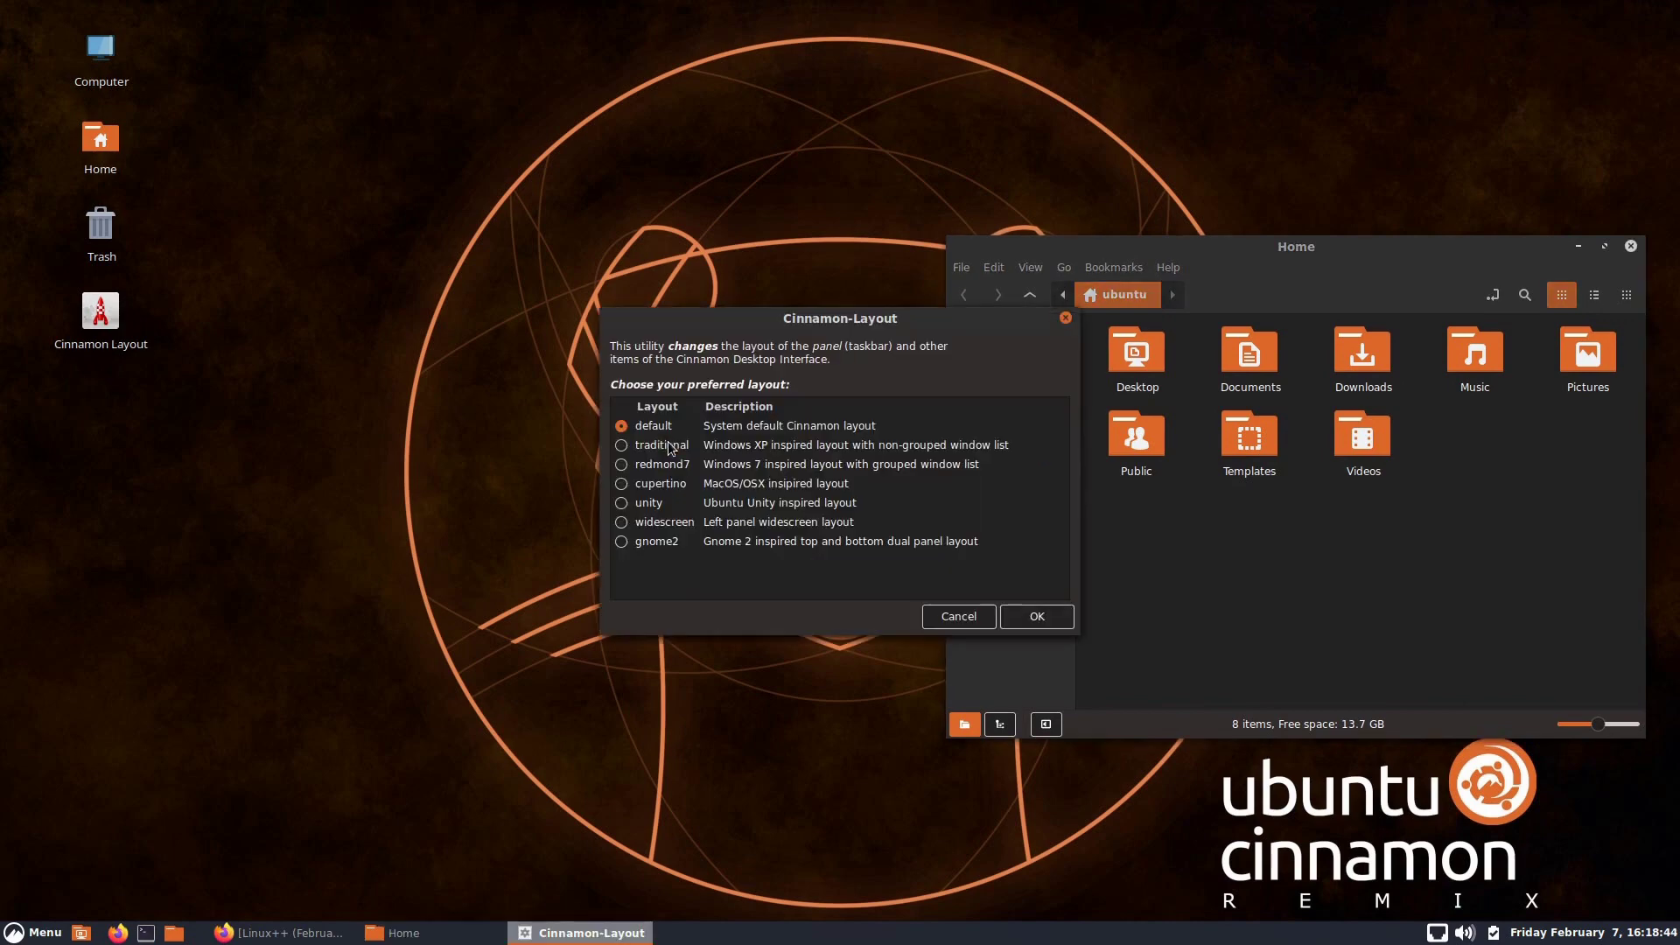
{"action": "left_click", "coordinate": [621, 467]}
{"action": "right_click", "coordinate": [434, 936]}
{"action": "left_click", "coordinate": [174, 933]}
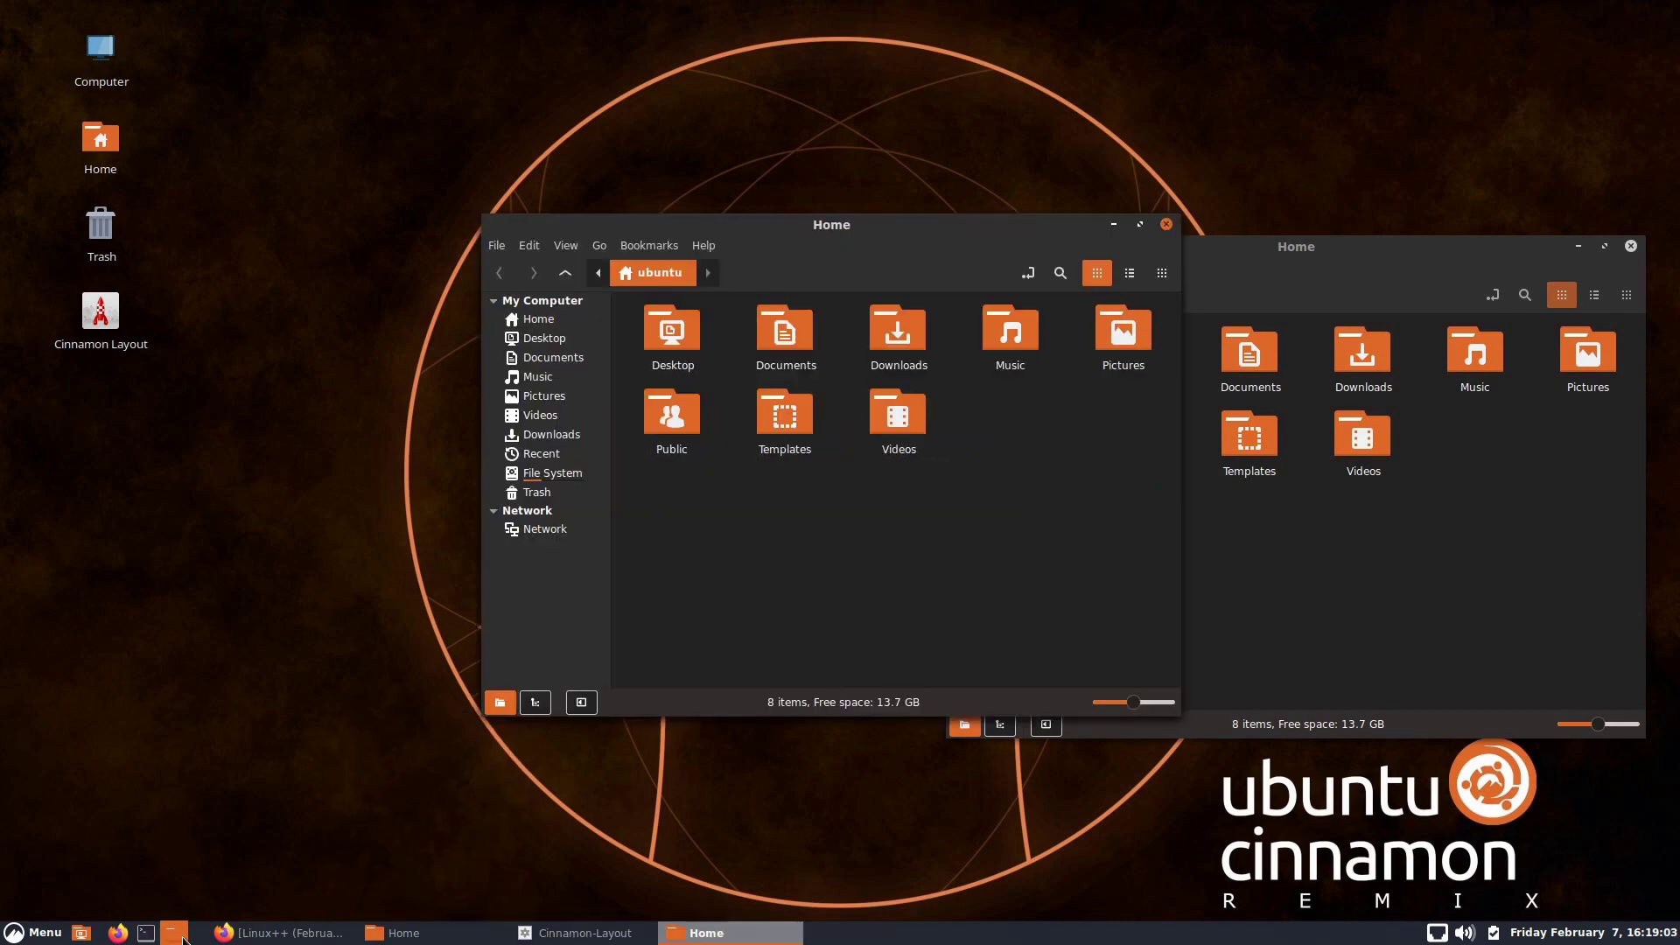
{"action": "left_click", "coordinate": [1167, 224]}
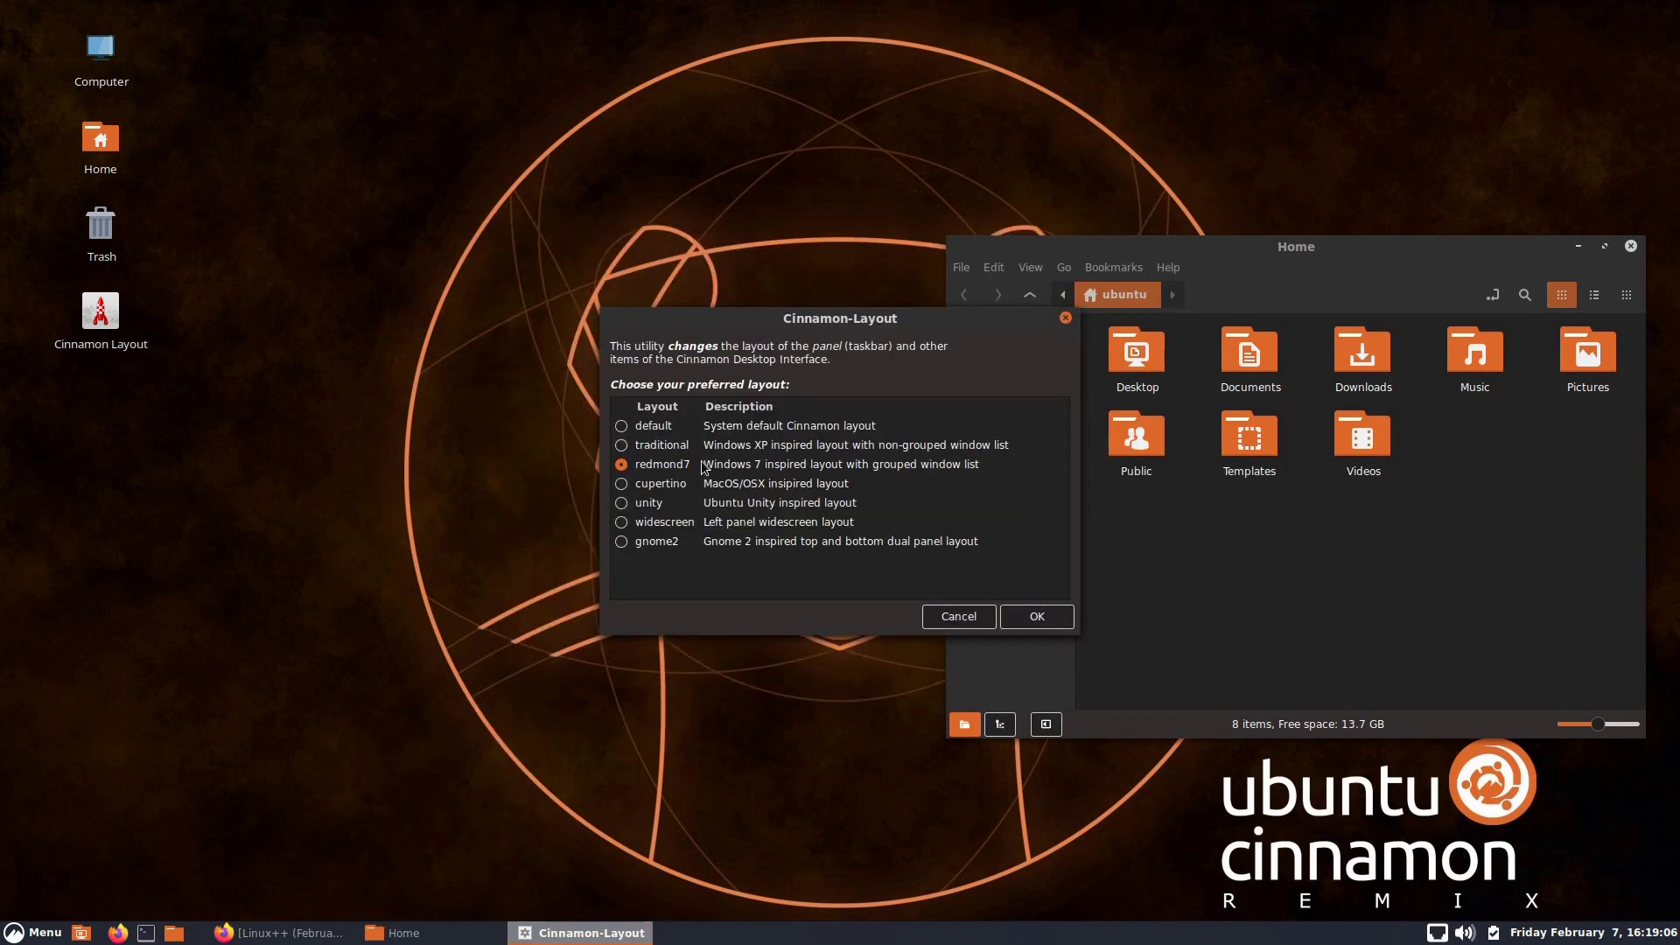
{"action": "left_click", "coordinate": [1035, 617]}
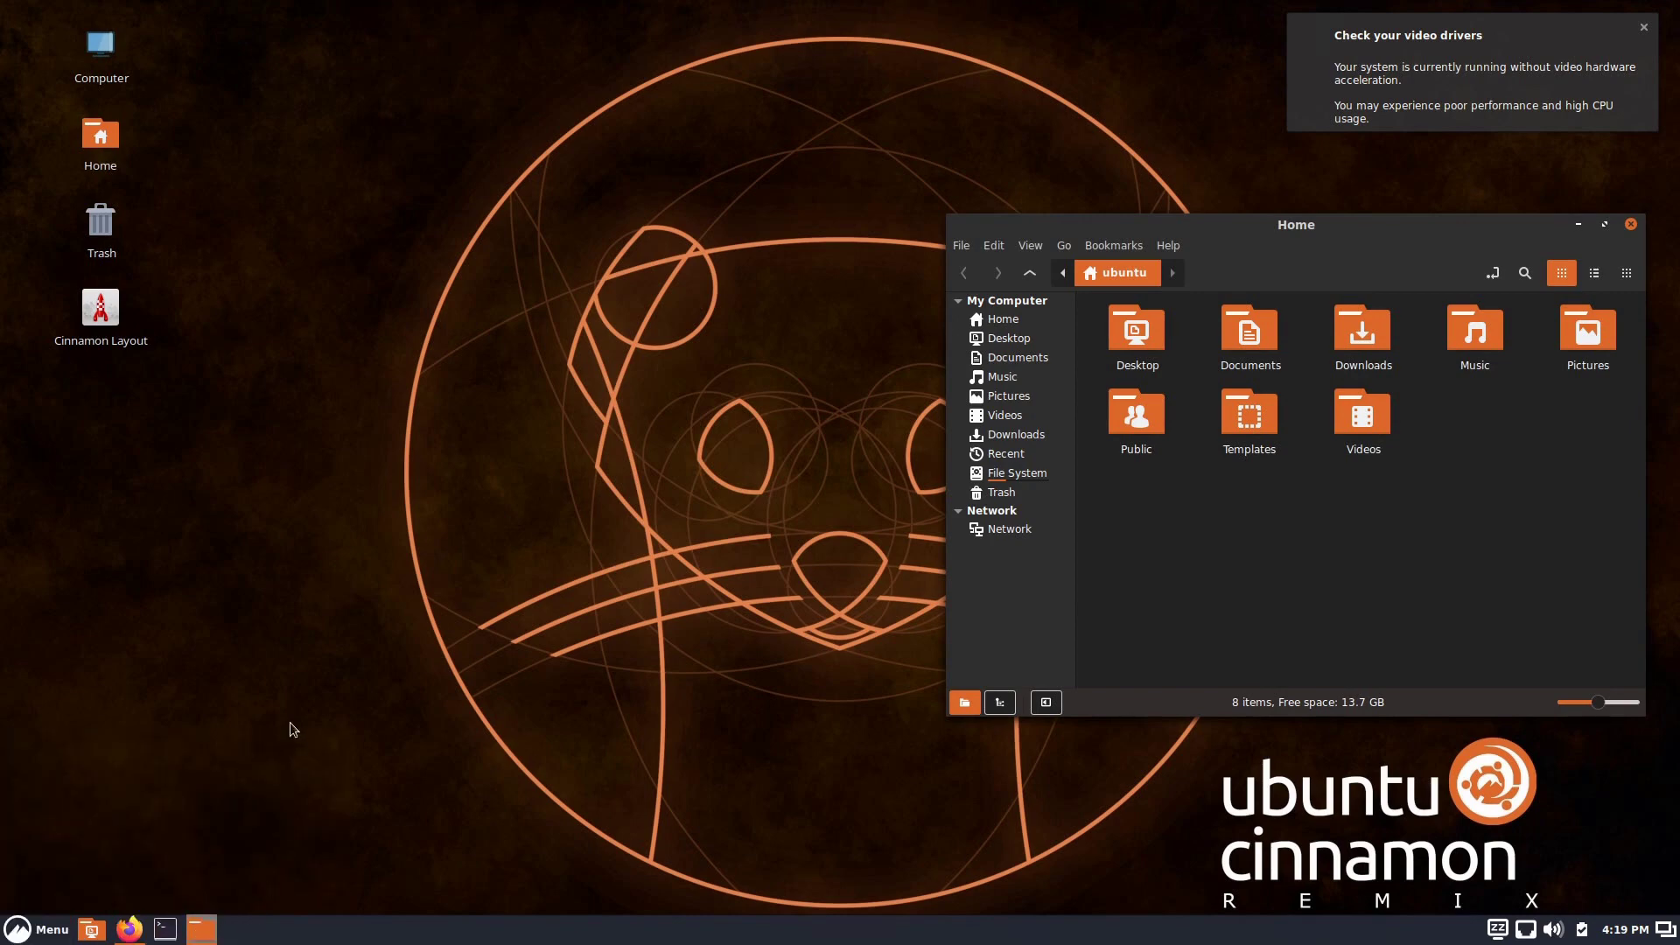
Open a second Home window to examine the grouped window list, and close that window.
{"action": "left_click", "coordinate": [99, 934]}
{"action": "mouse_move", "coordinate": [193, 926]}
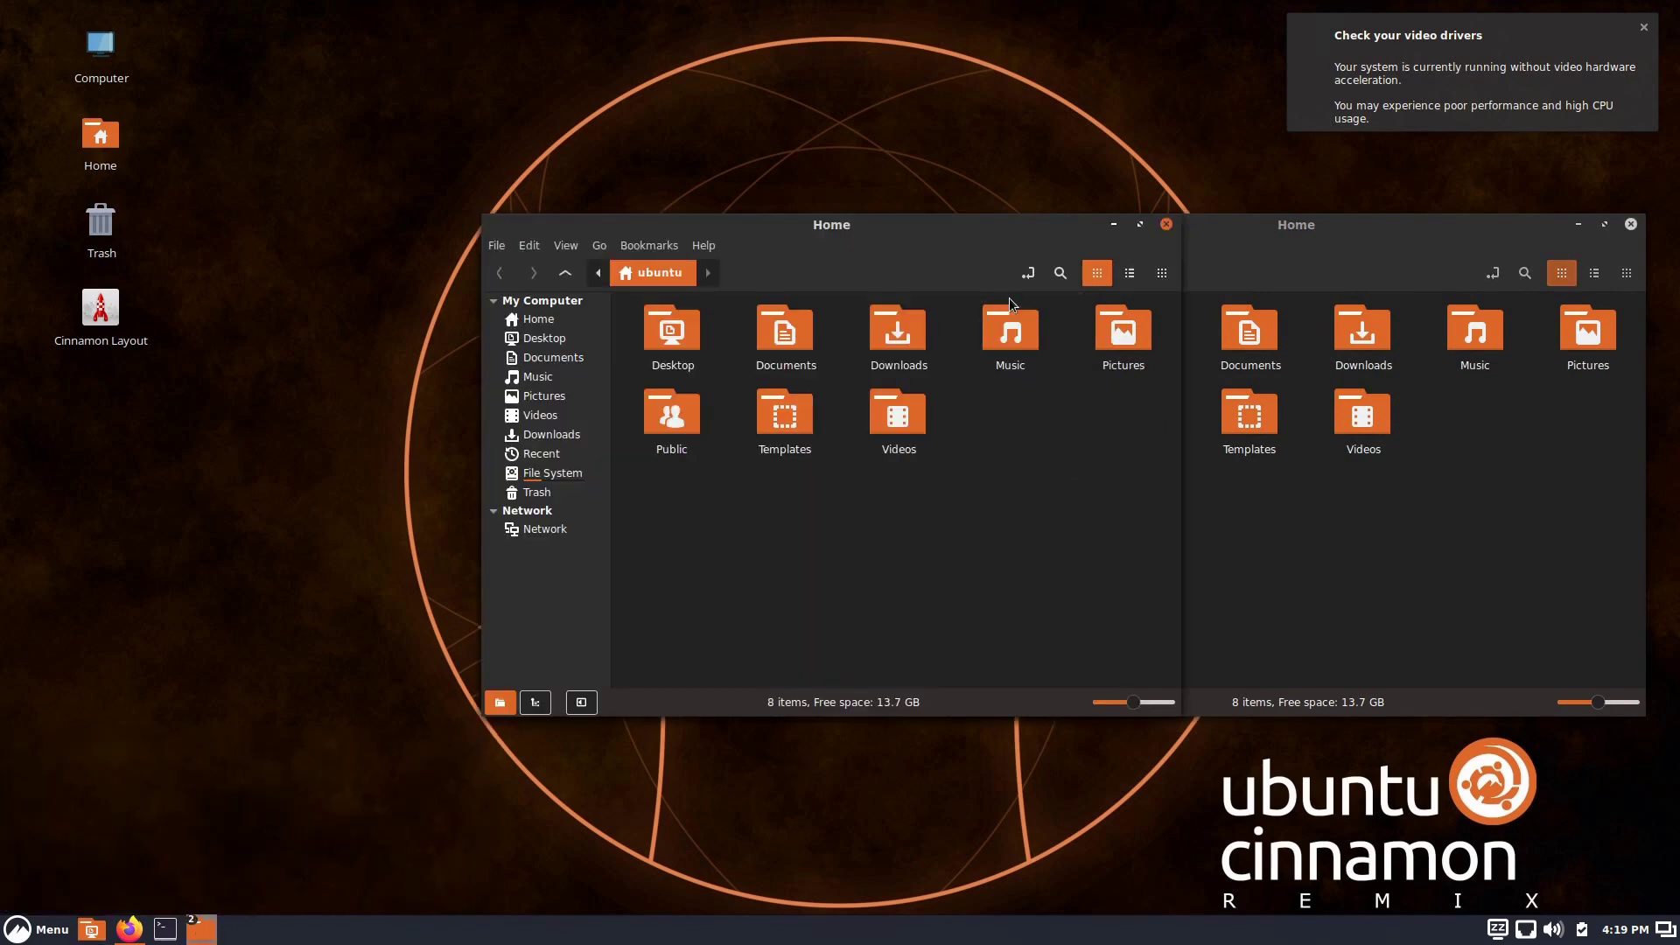
{"action": "left_click", "coordinate": [1166, 224]}
Apply the cupertino layout as the system default, authenticating with the administrative password, and dismiss the video driver notification.
{"action": "double_click", "coordinate": [118, 322]}
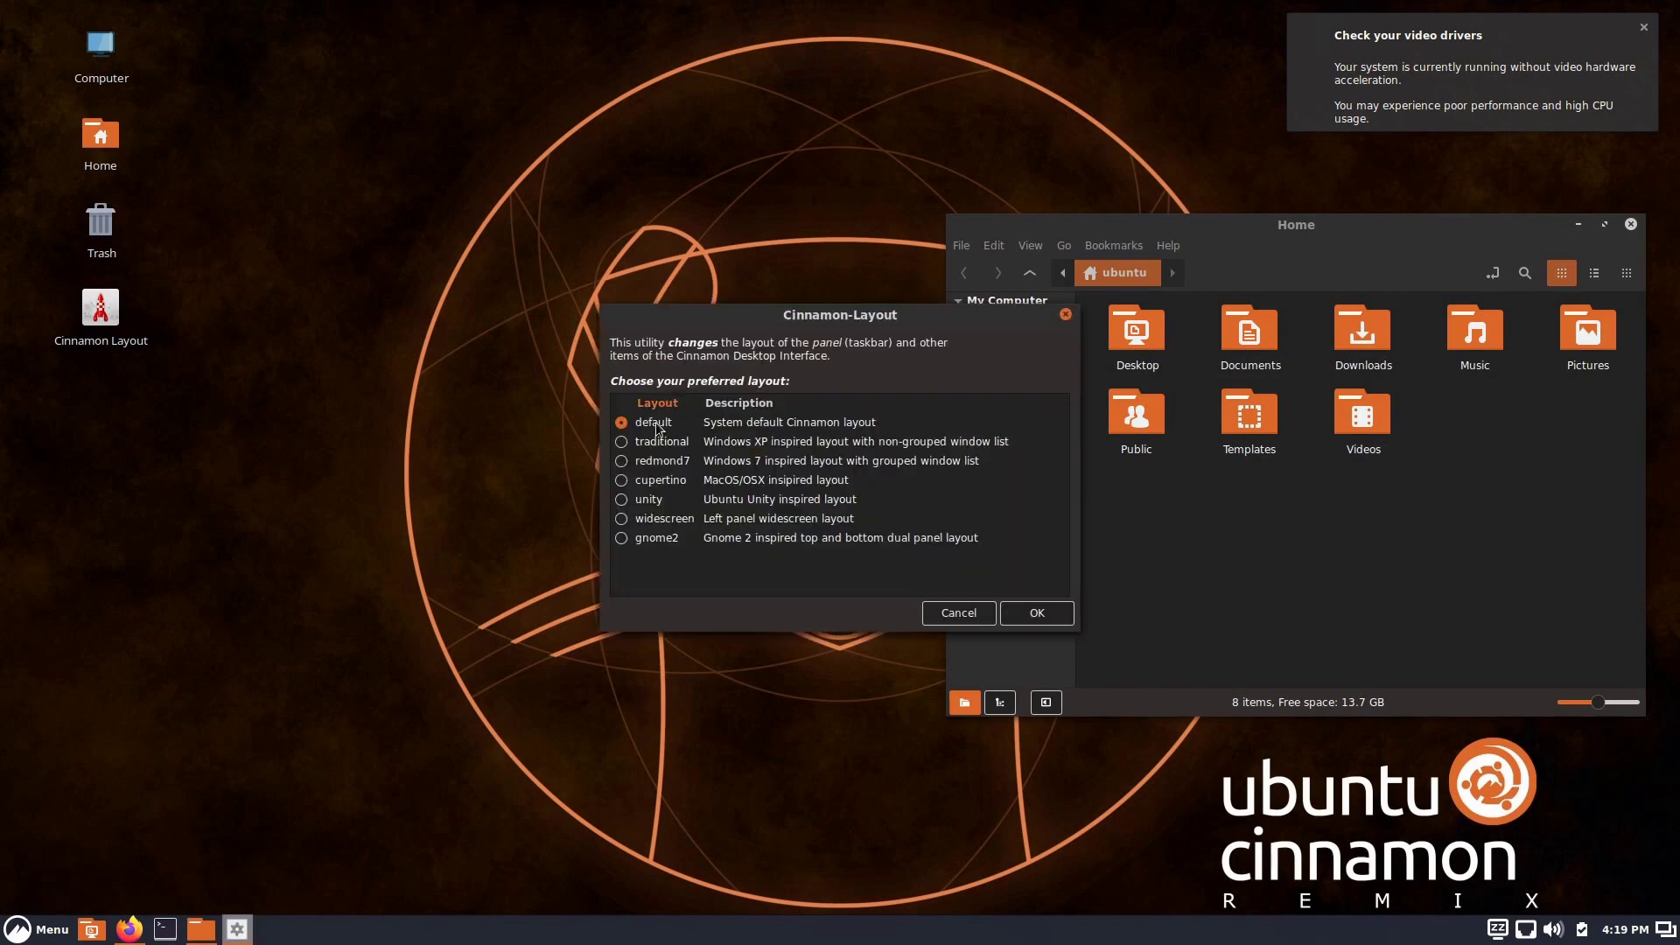
{"action": "left_click", "coordinate": [621, 479]}
{"action": "left_click", "coordinate": [1037, 613]}
{"action": "left_click", "coordinate": [1043, 551]}
{"action": "type", "text": "•••••"}
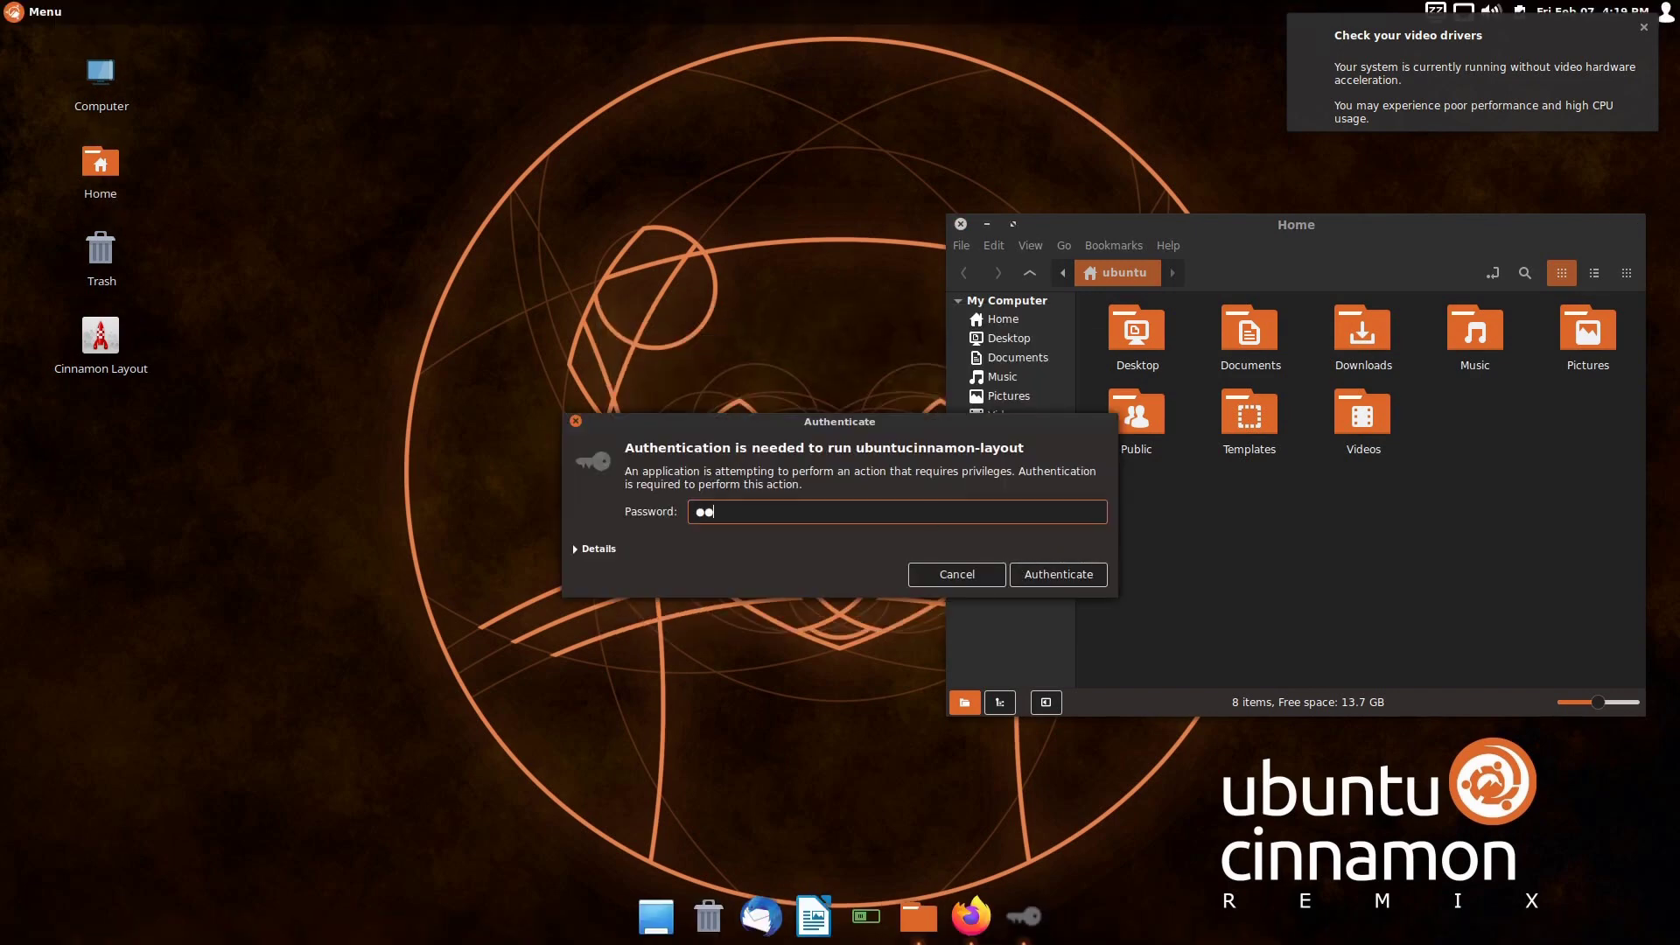
{"action": "type", "text": "•••"}
{"action": "key", "text": "Return"}
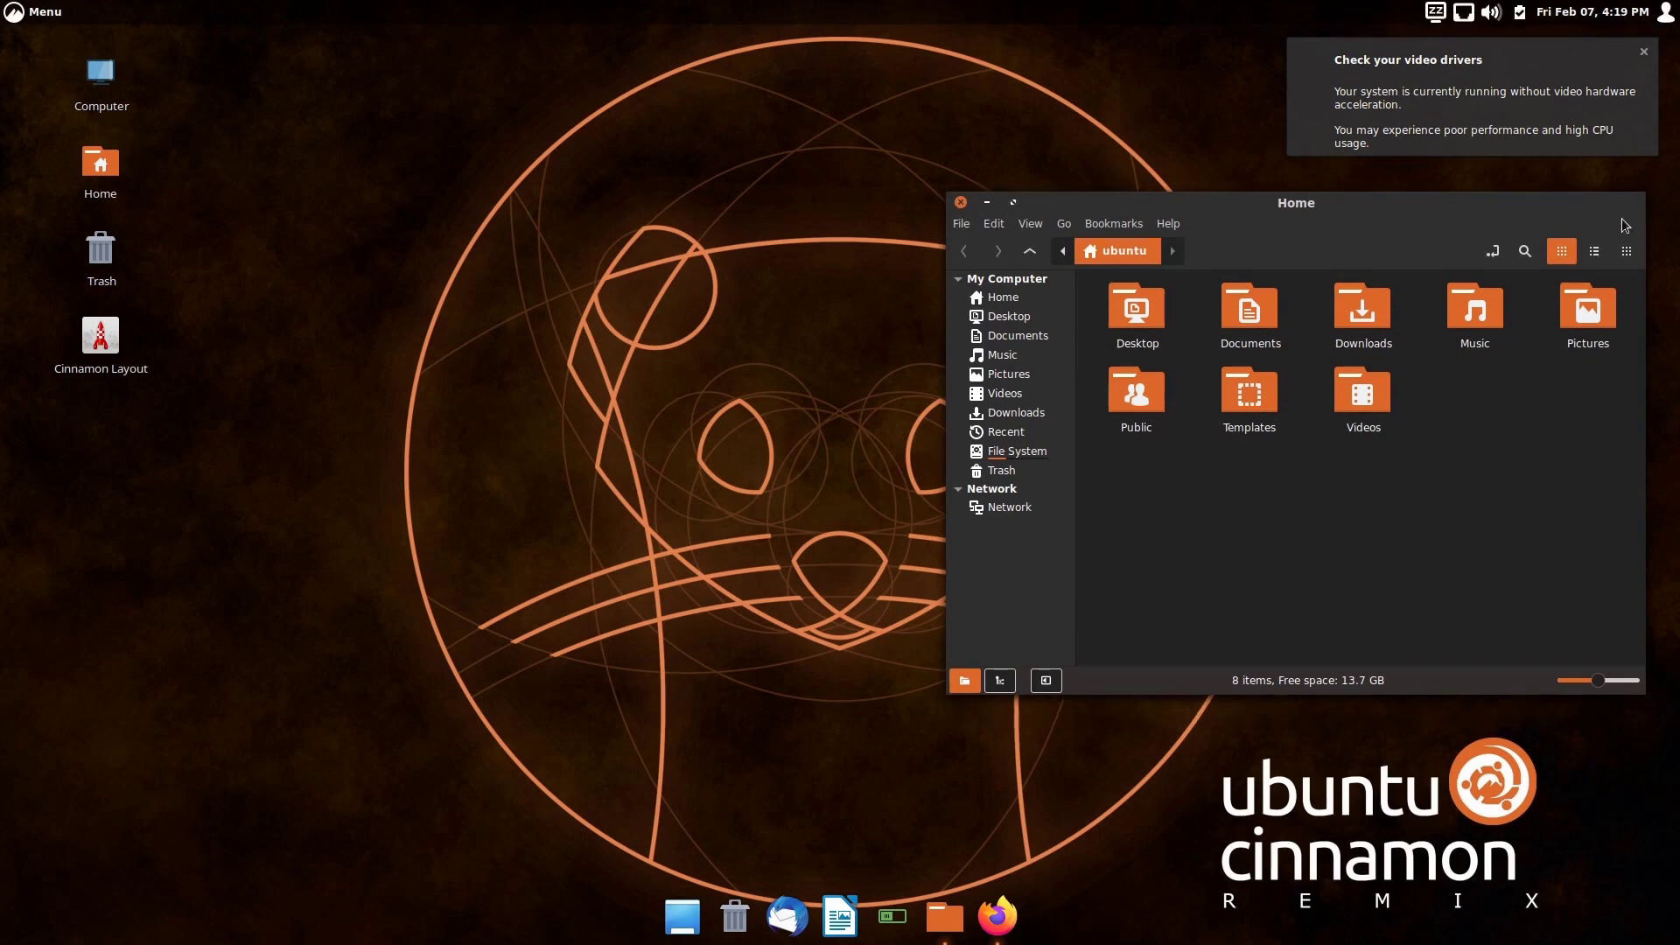
{"action": "key", "text": "Return"}
{"action": "left_click", "coordinate": [1644, 53]}
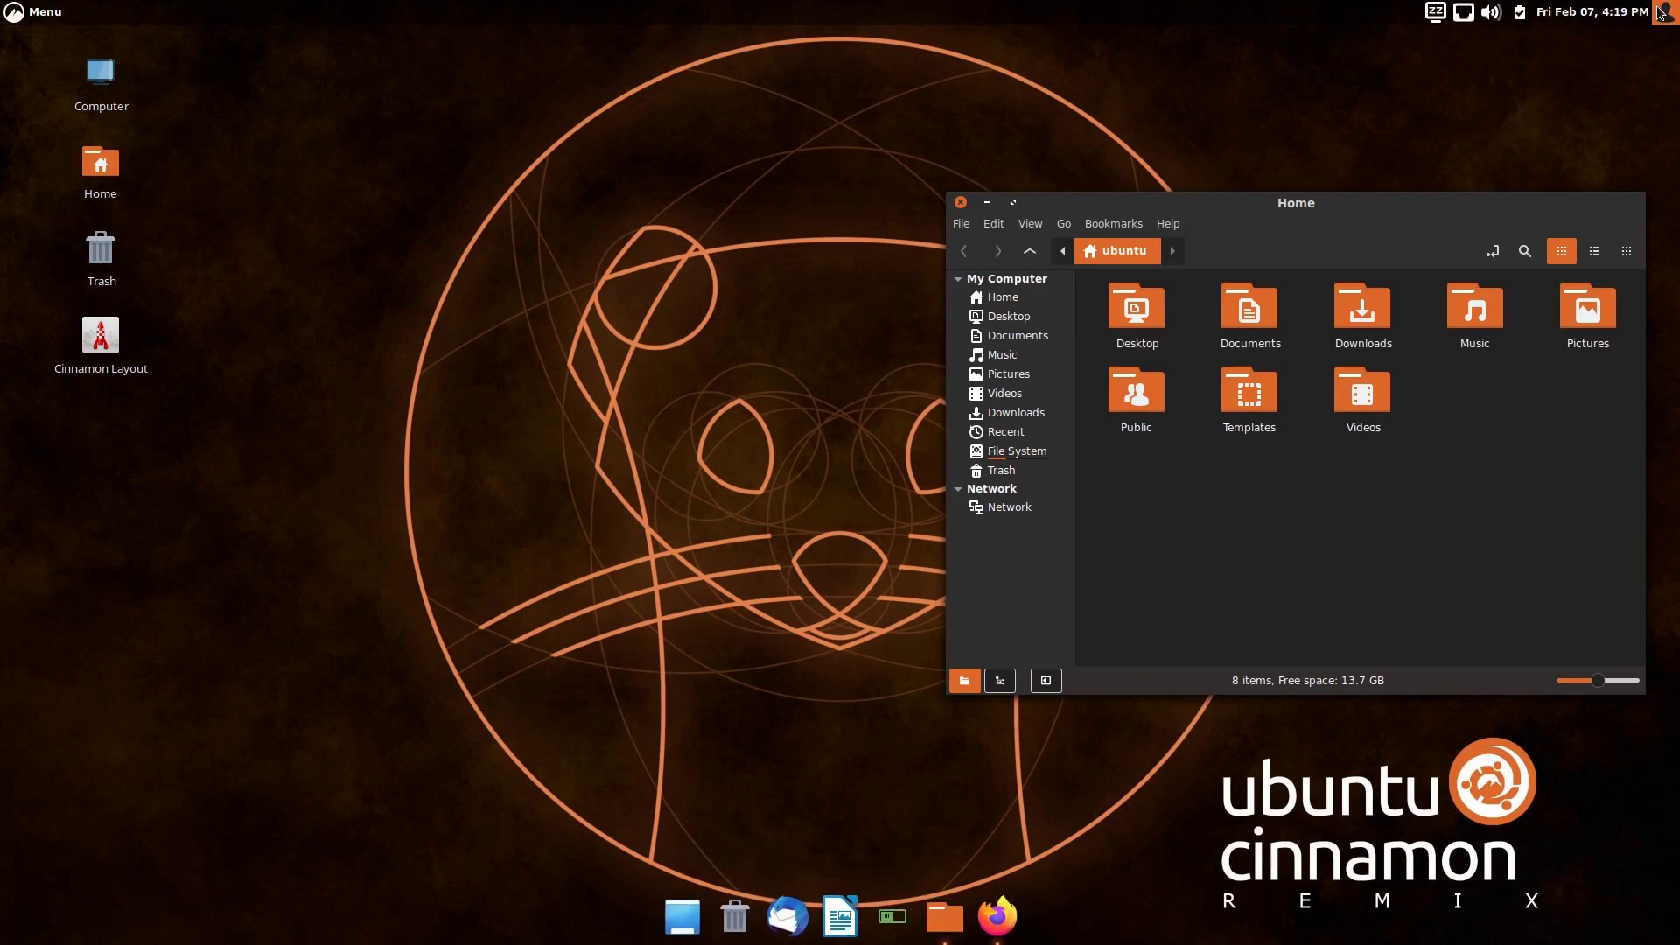
View the About information of the Plank dock and close it.
{"action": "right_click", "coordinate": [842, 906]}
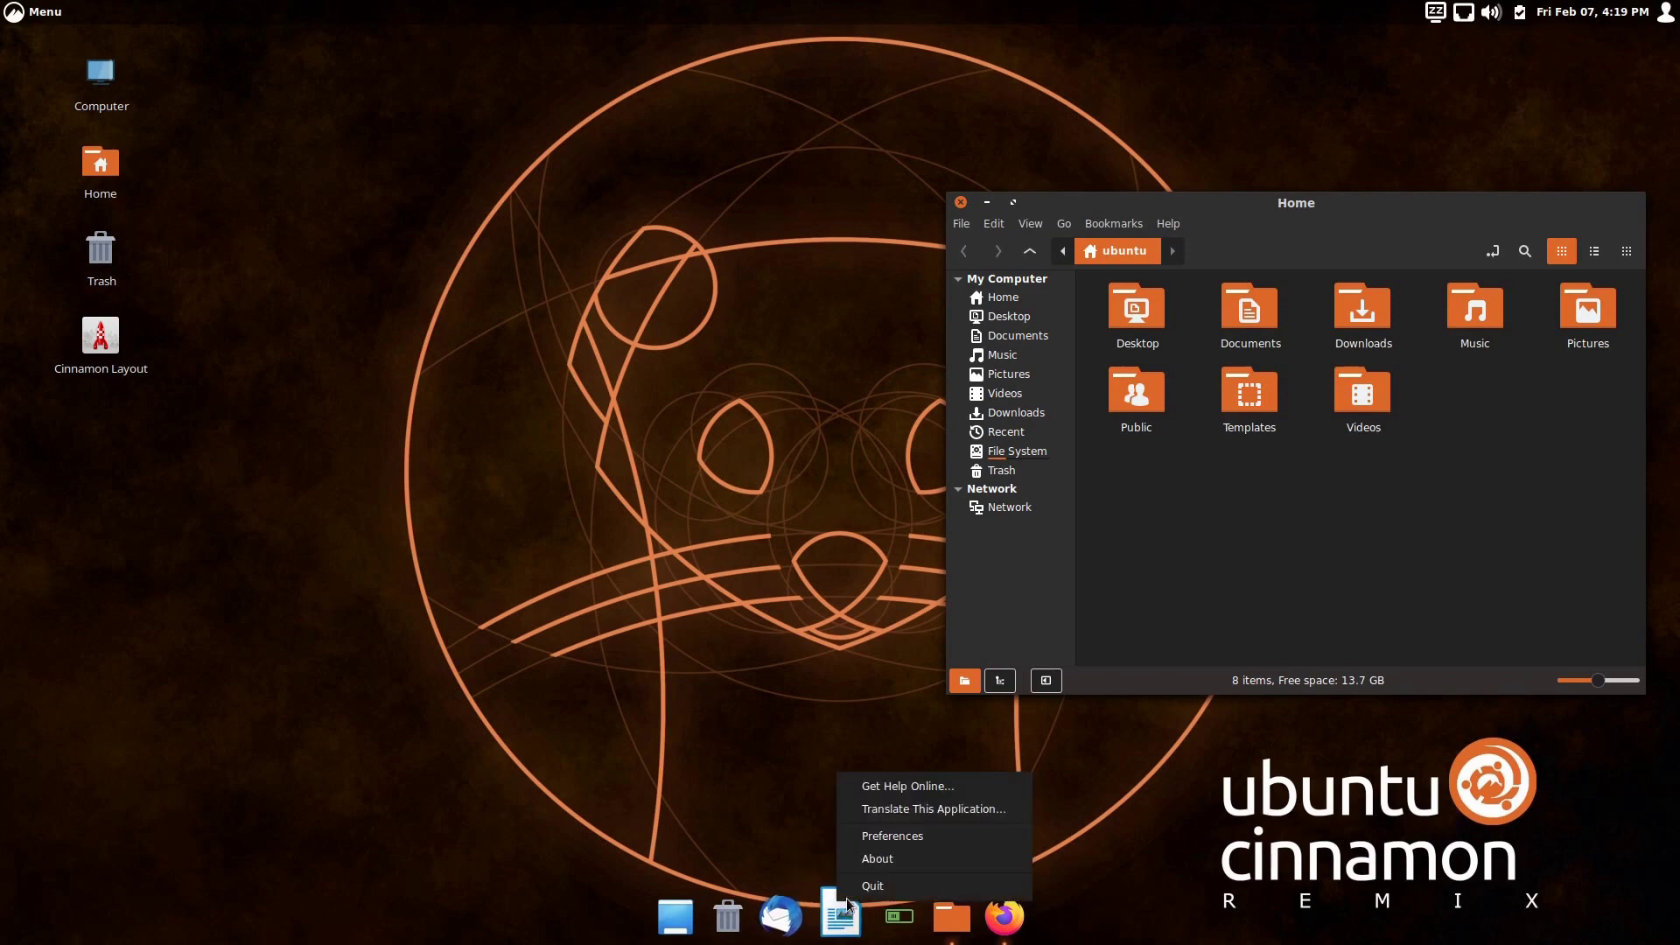
{"action": "left_click", "coordinate": [878, 867]}
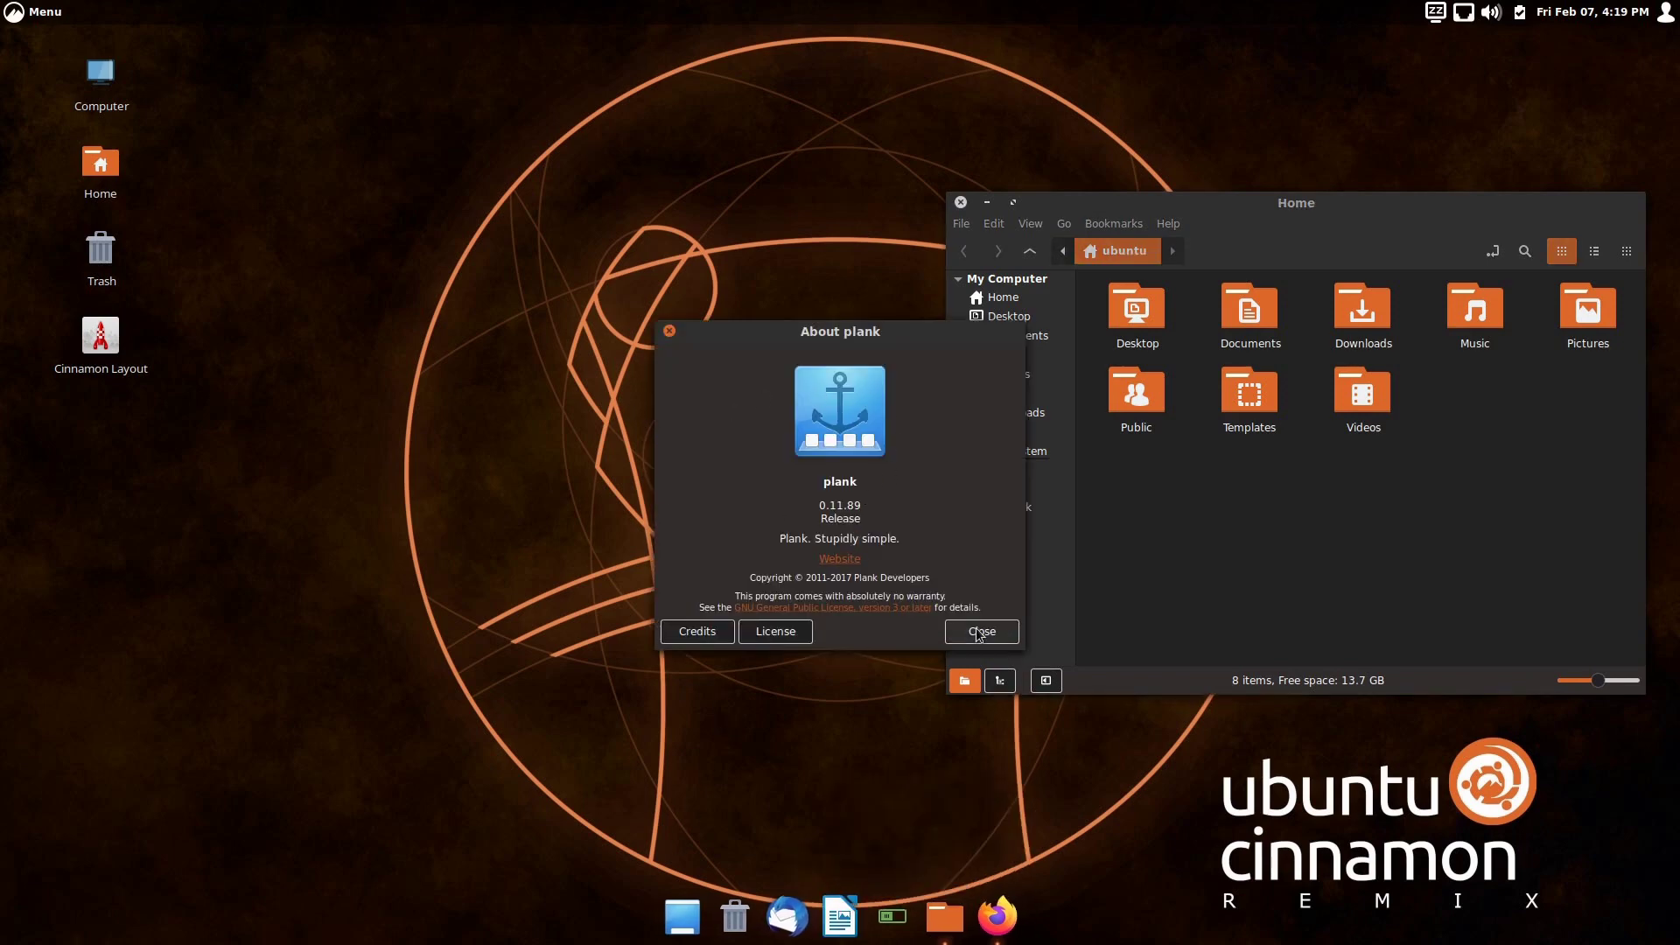
{"action": "left_click", "coordinate": [982, 632]}
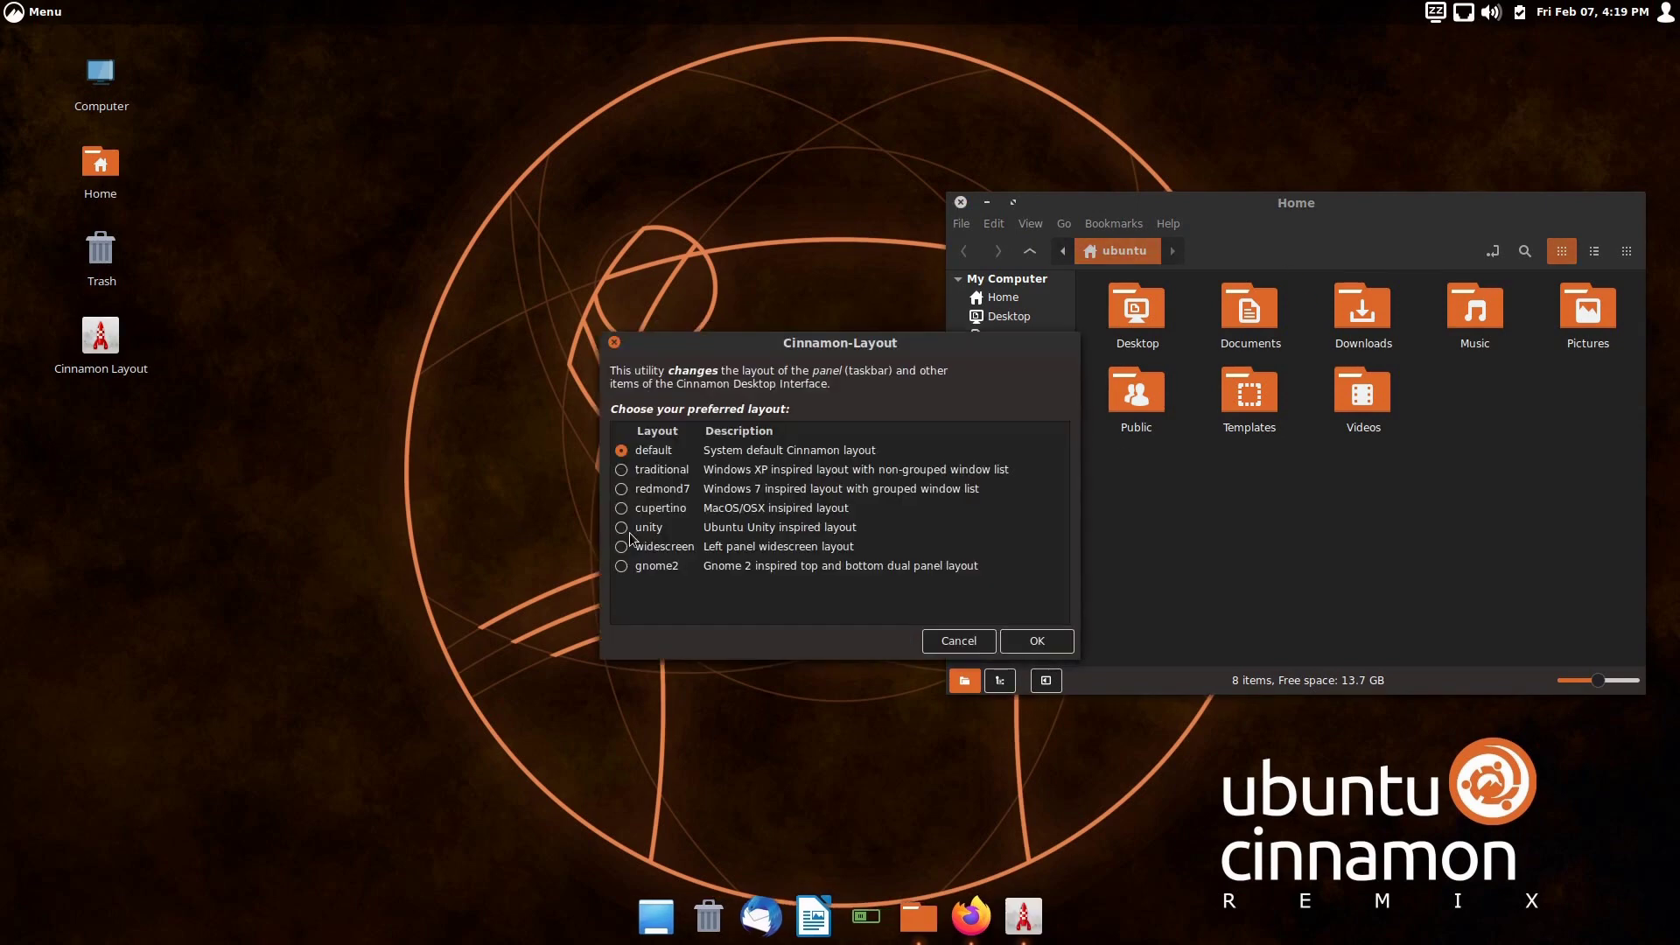
Apply the unity layout as the system default in Cinnamon-Layout and check its application menu.
{"action": "left_click", "coordinate": [626, 530]}
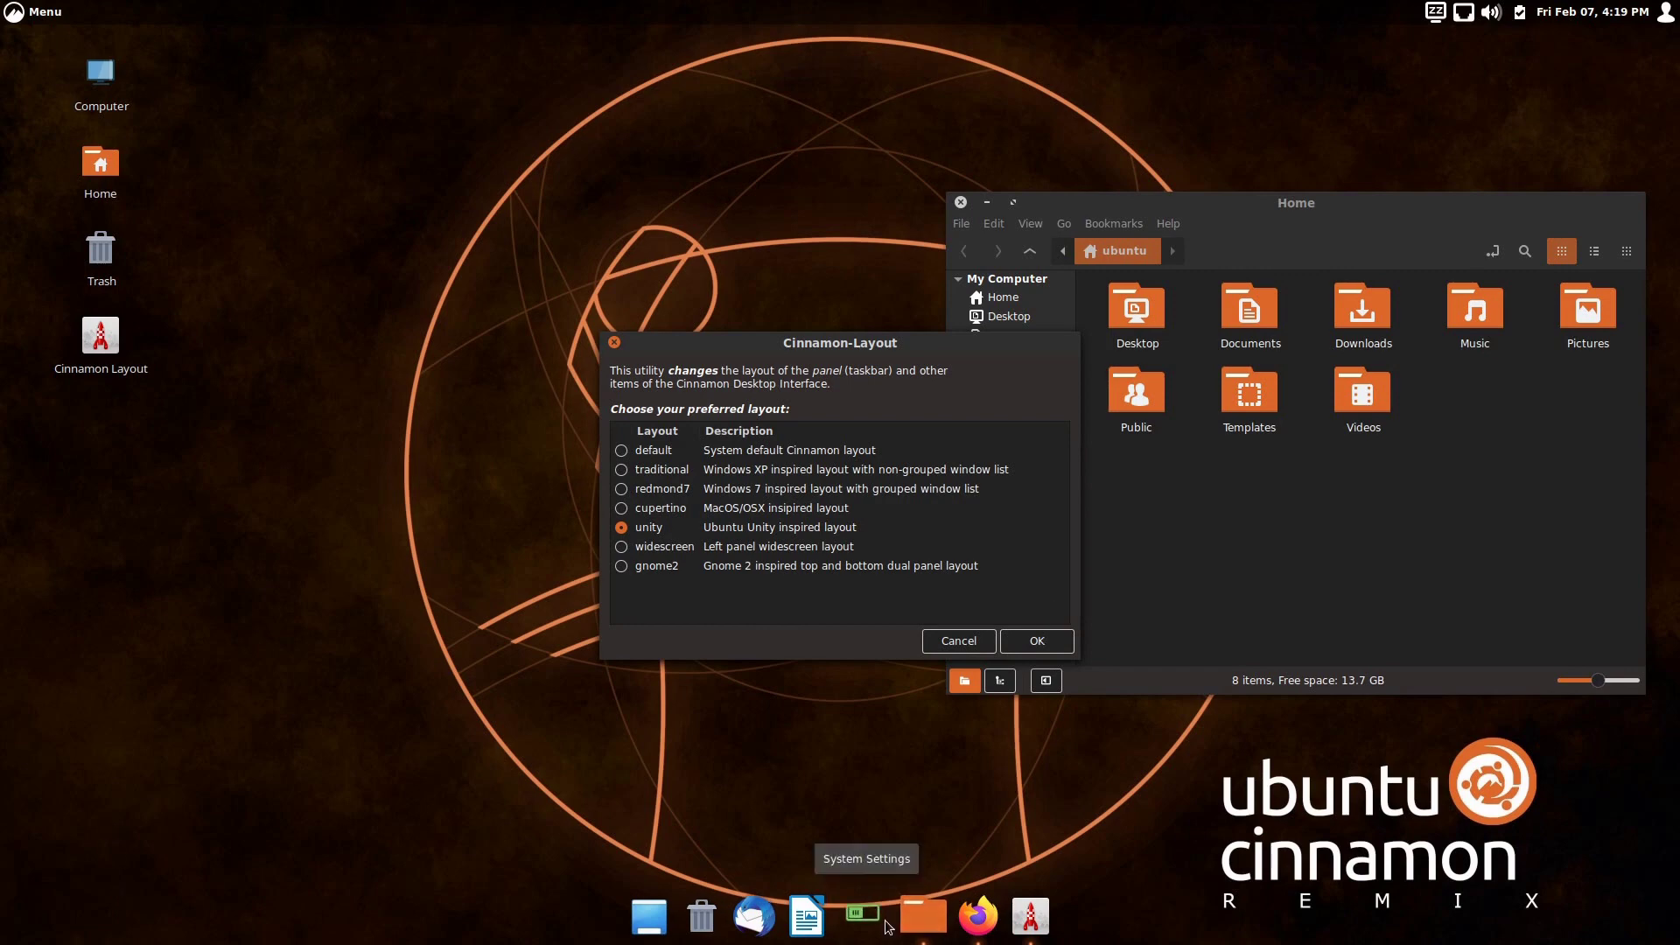
{"action": "left_click", "coordinate": [1010, 641]}
{"action": "left_click", "coordinate": [1049, 558]}
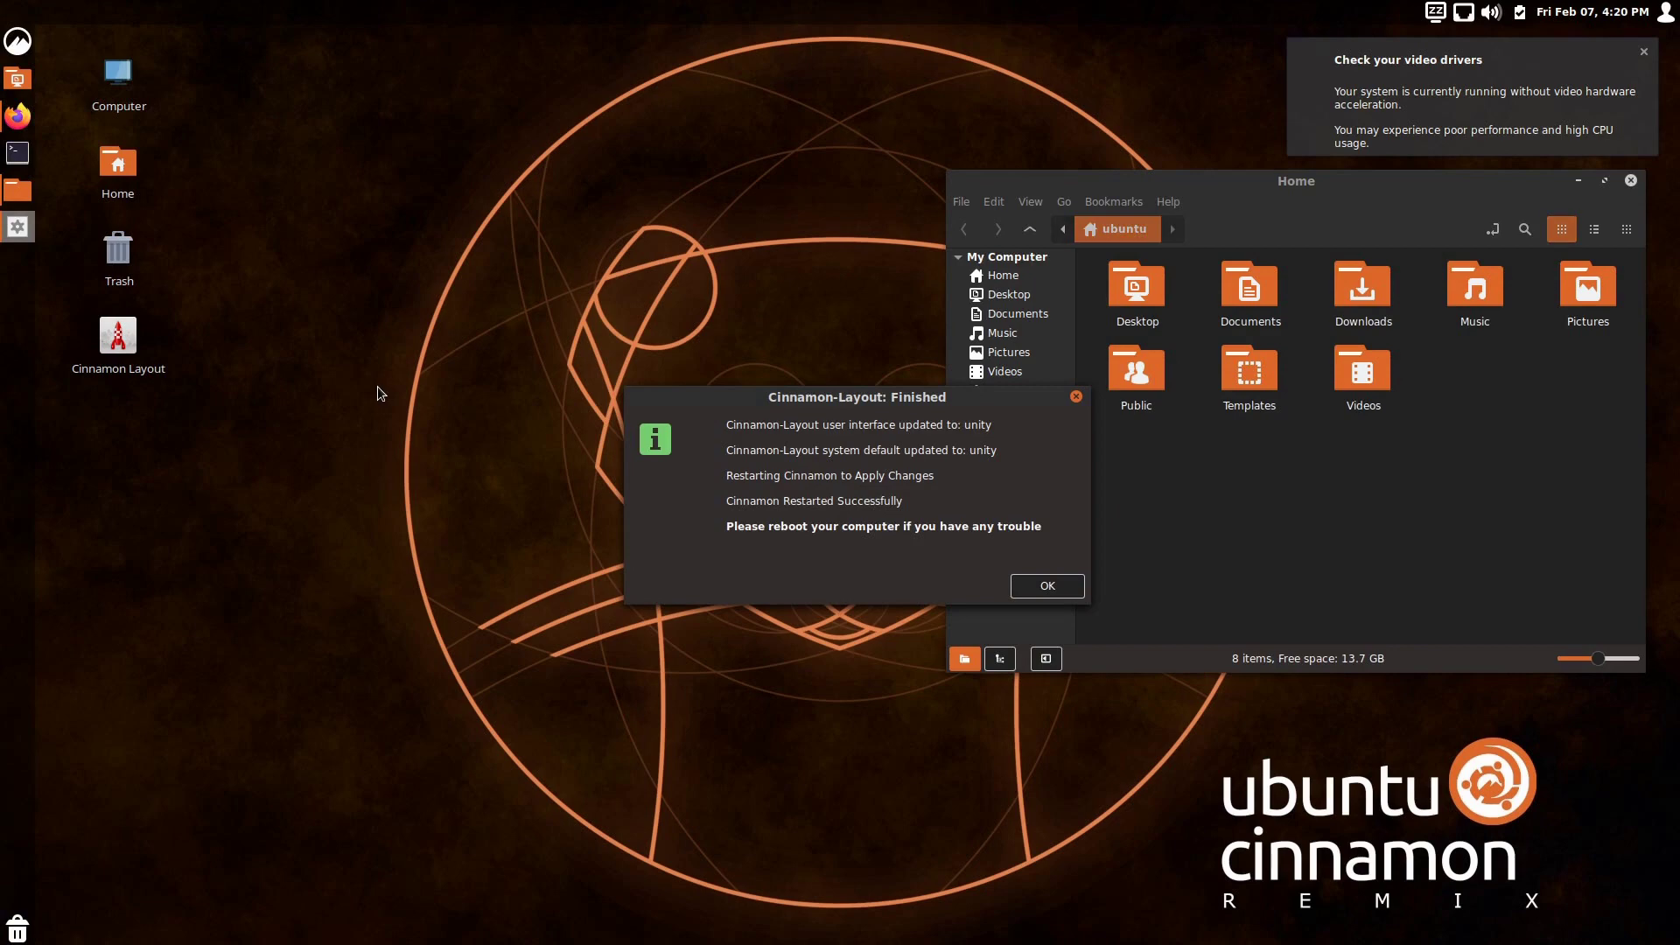
{"action": "left_click", "coordinate": [16, 46]}
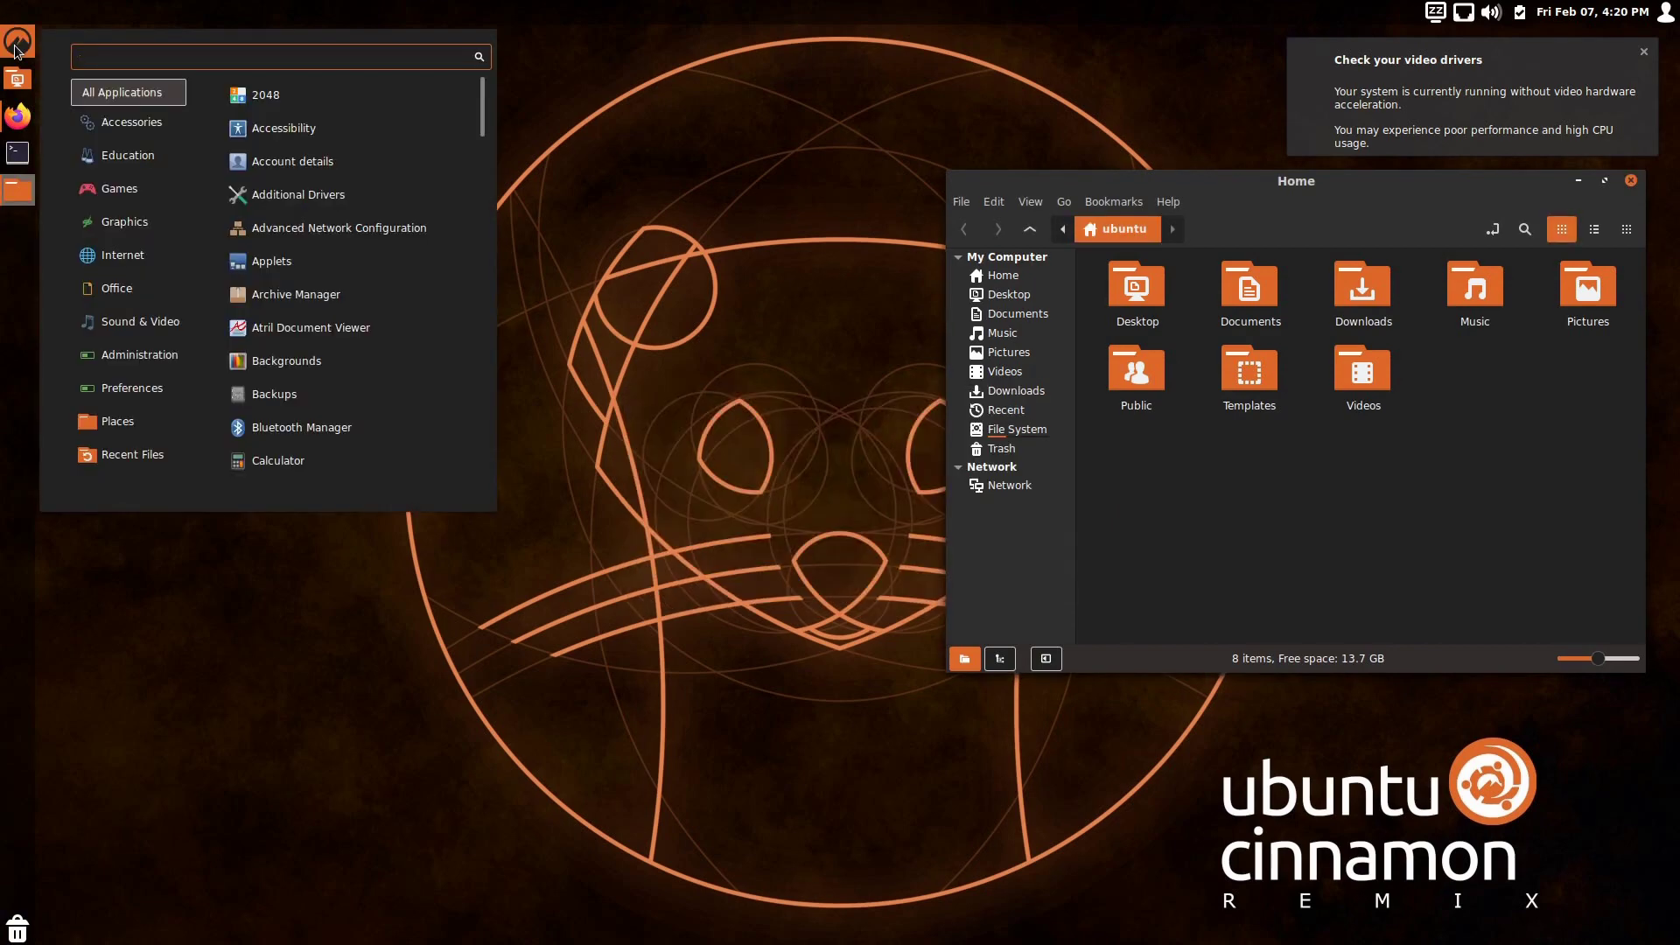
{"action": "left_click", "coordinate": [16, 46]}
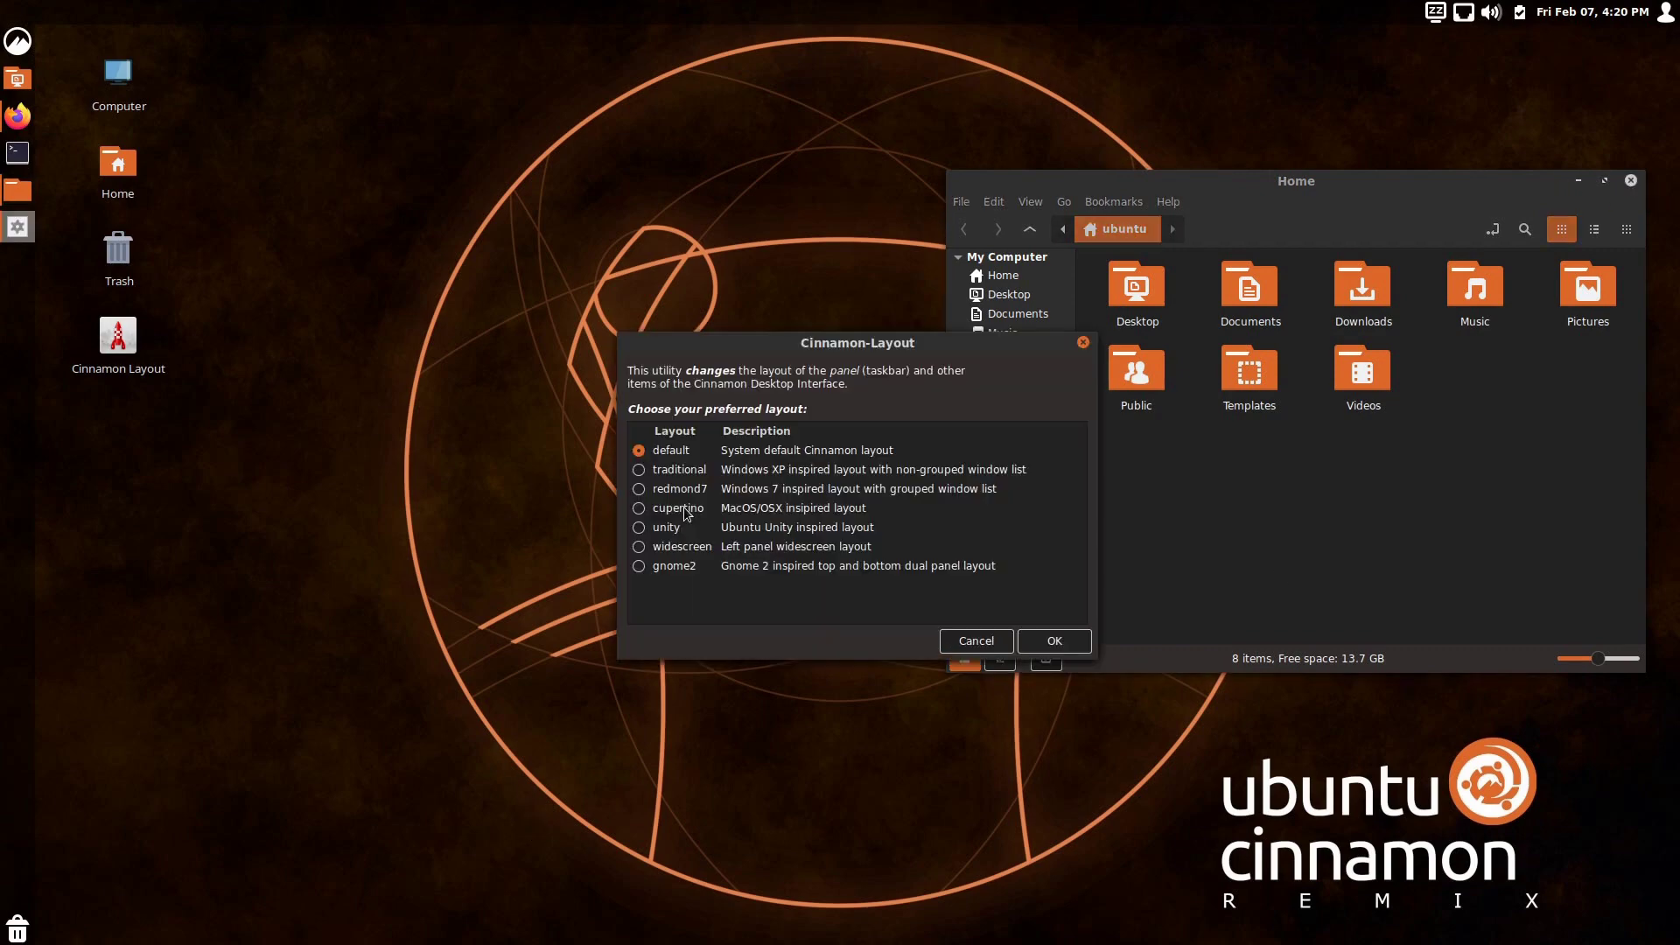
Apply the widescreen layout as the system default, authenticating with the administrative password.
{"action": "left_click", "coordinate": [640, 547]}
{"action": "left_click", "coordinate": [1054, 637]}
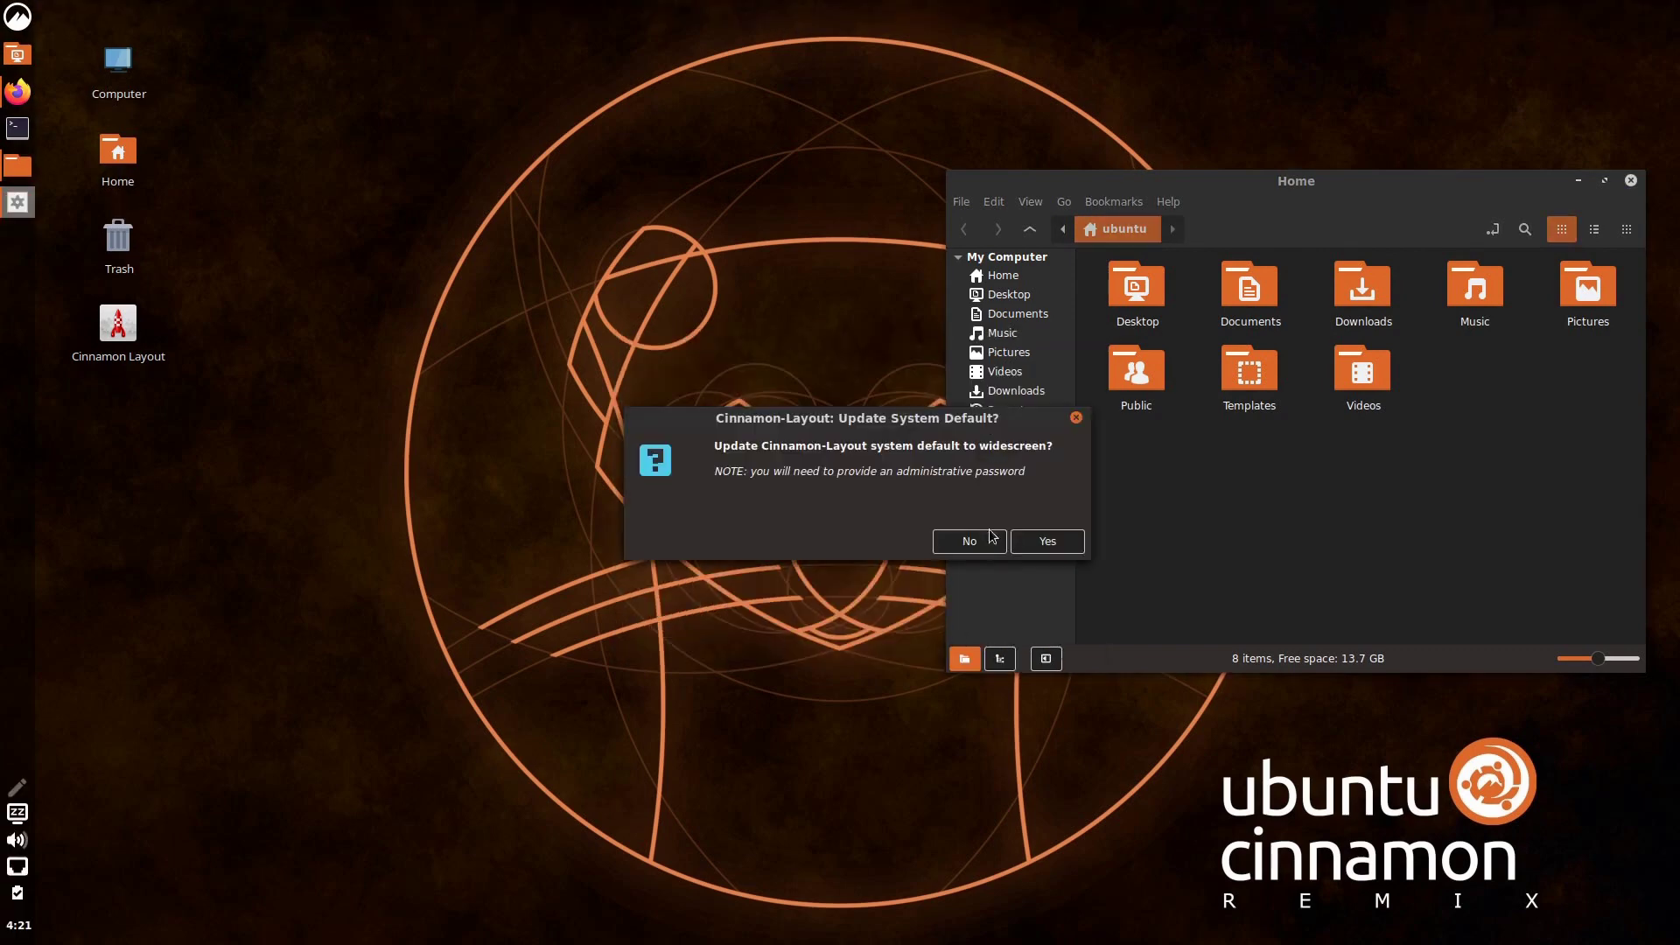
{"action": "key", "text": "Return"}
{"action": "type", "text": "*********"}
{"action": "key", "text": "Return"}
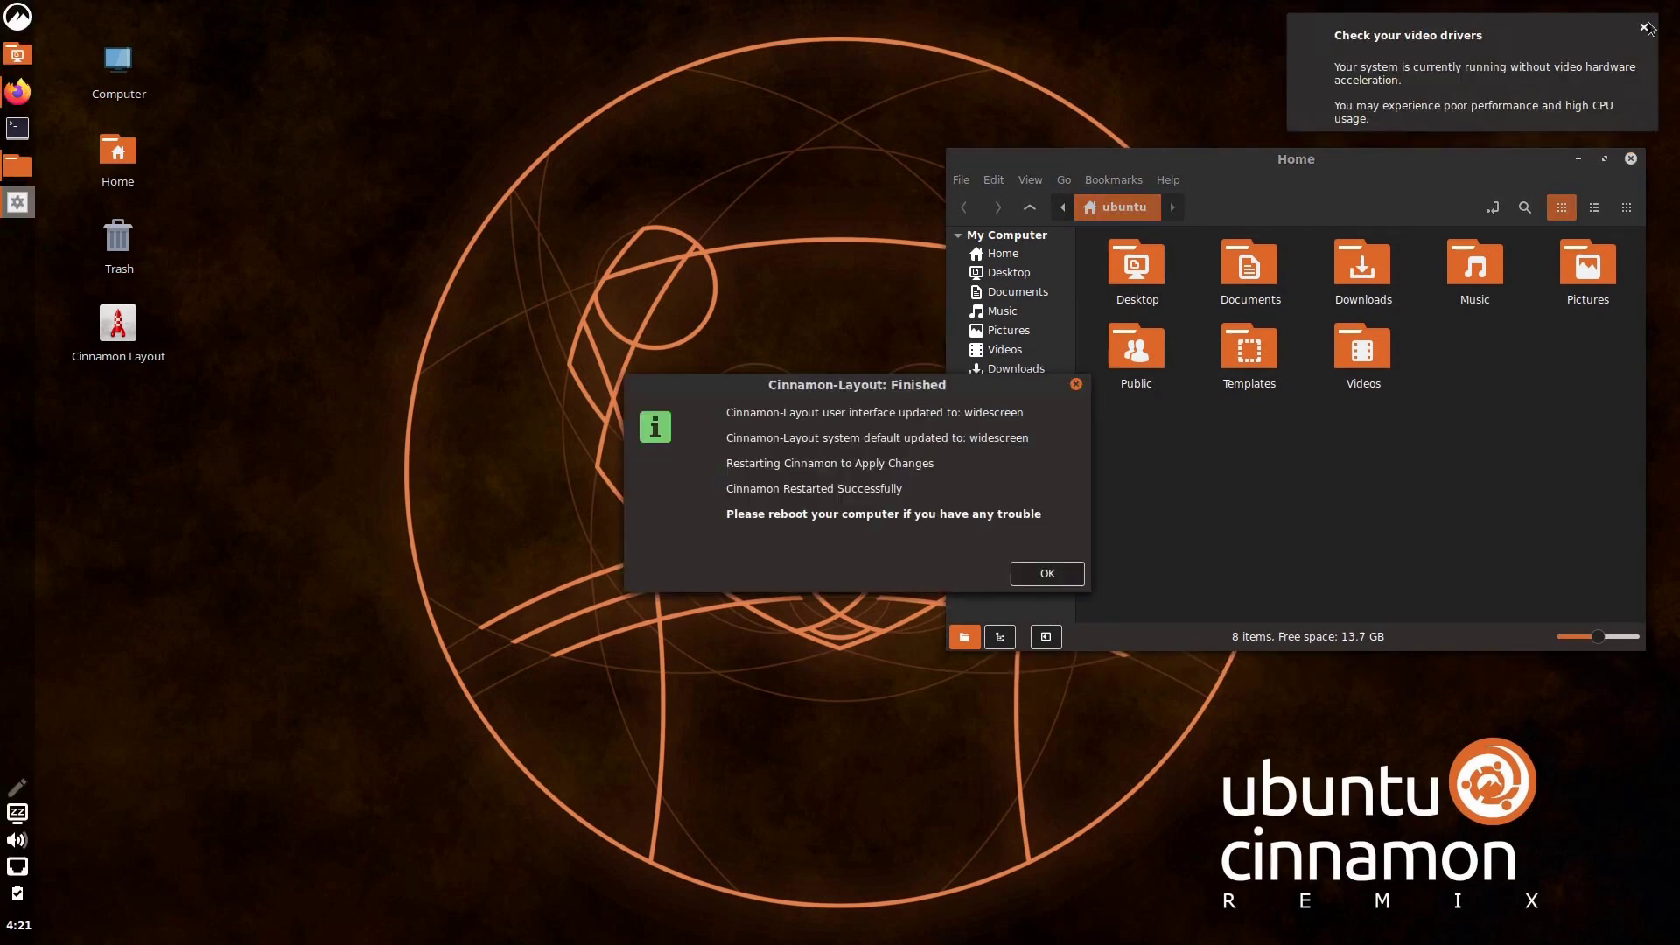
{"action": "key", "text": "Return"}
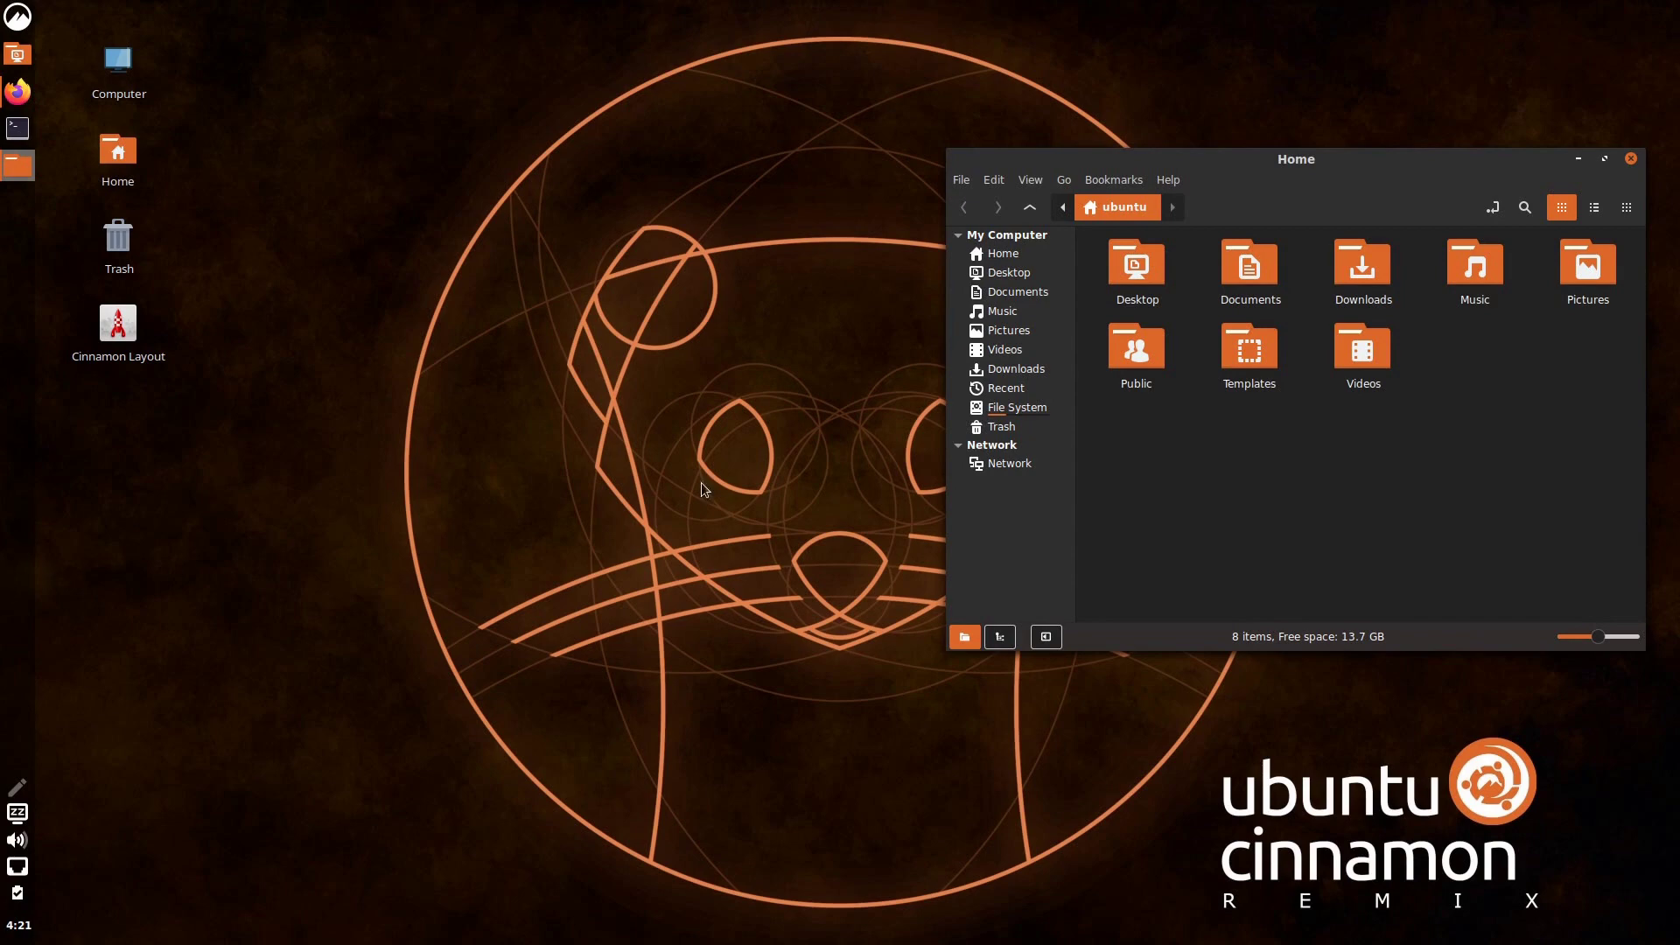
Apply the gnome2 layout as the system default with Cinnamon-Layout and dismiss the video driver notification.
{"action": "left_click", "coordinate": [561, 787]}
{"action": "double_click", "coordinate": [102, 322]}
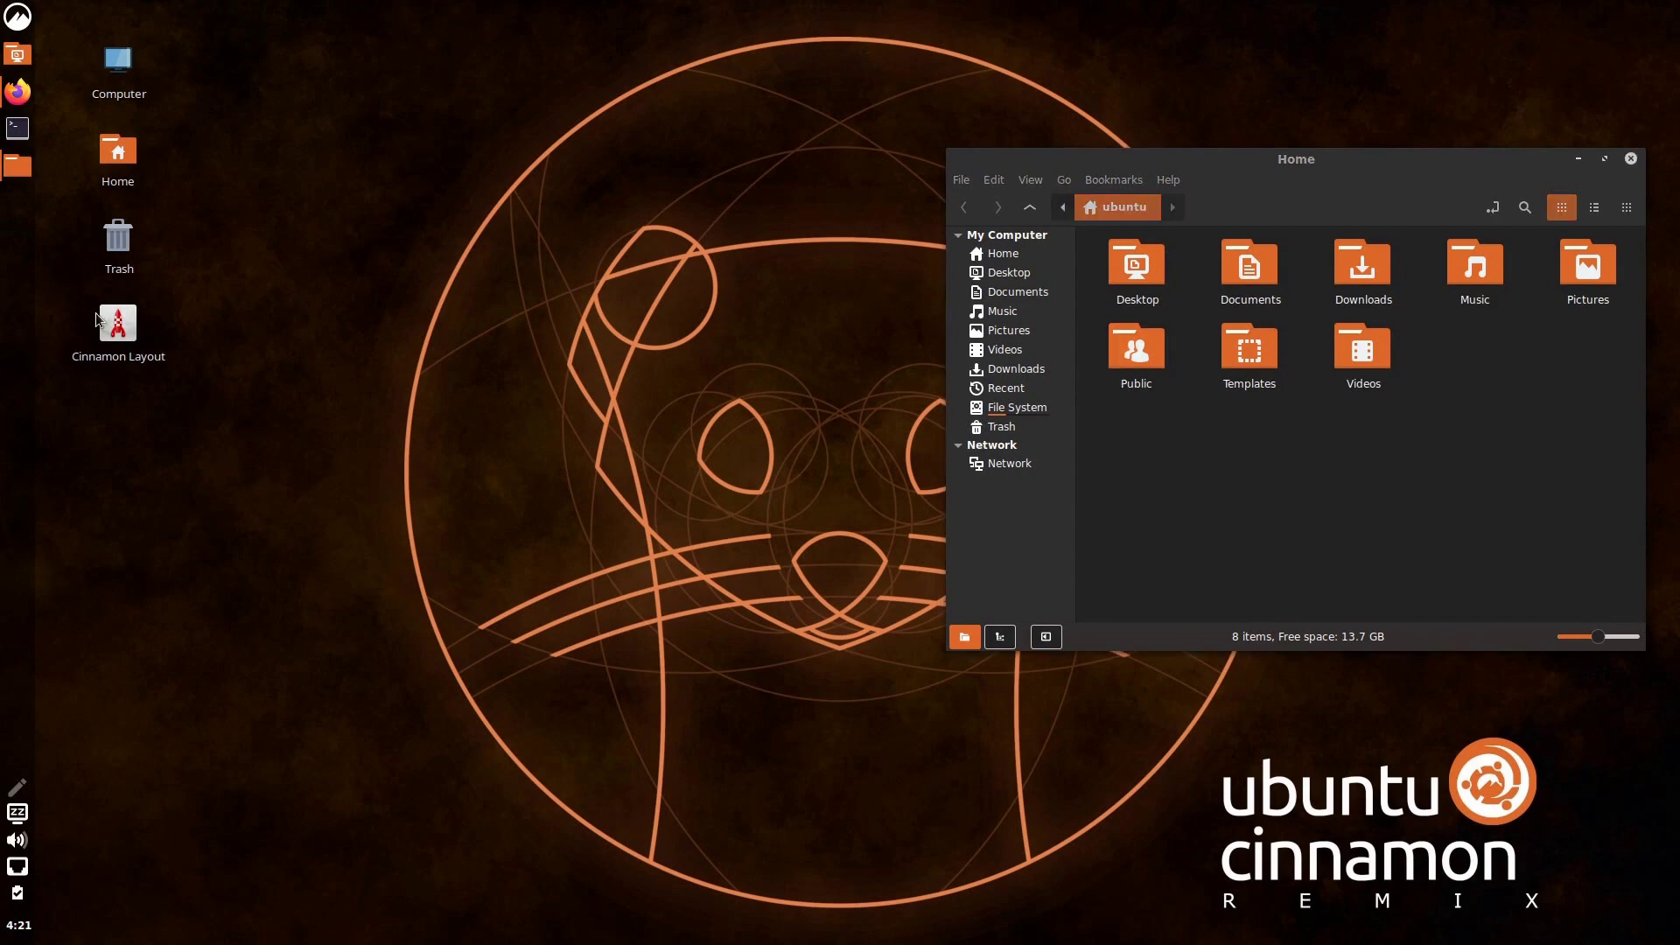
{"action": "left_click", "coordinate": [638, 554]}
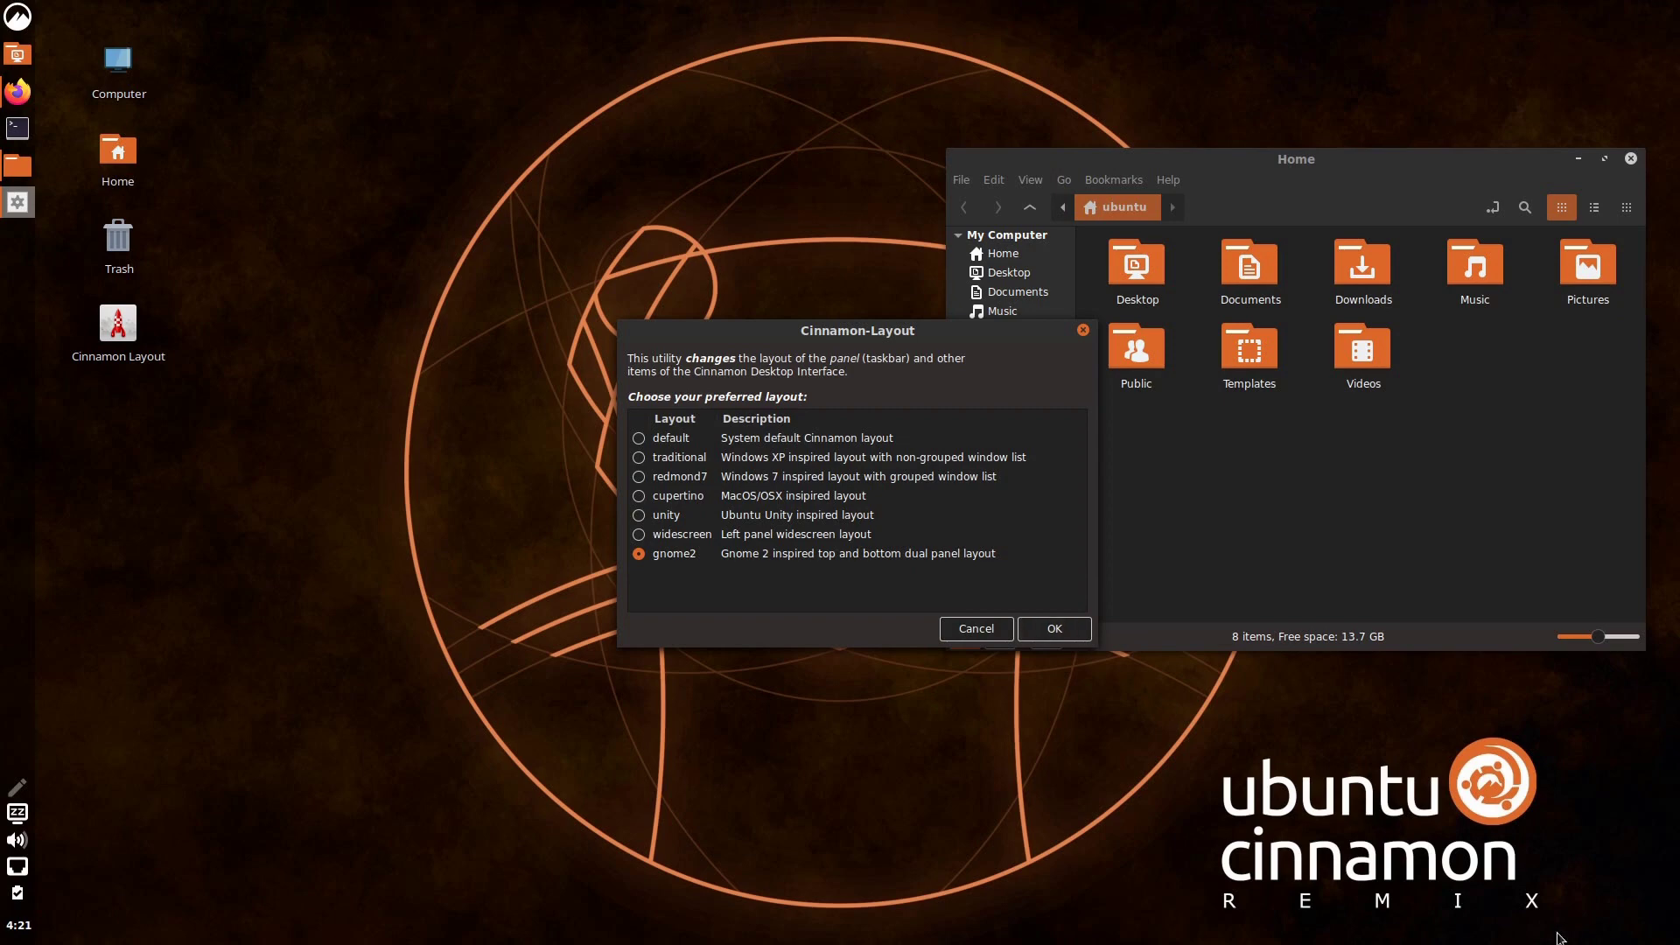
{"action": "left_click", "coordinate": [1037, 634]}
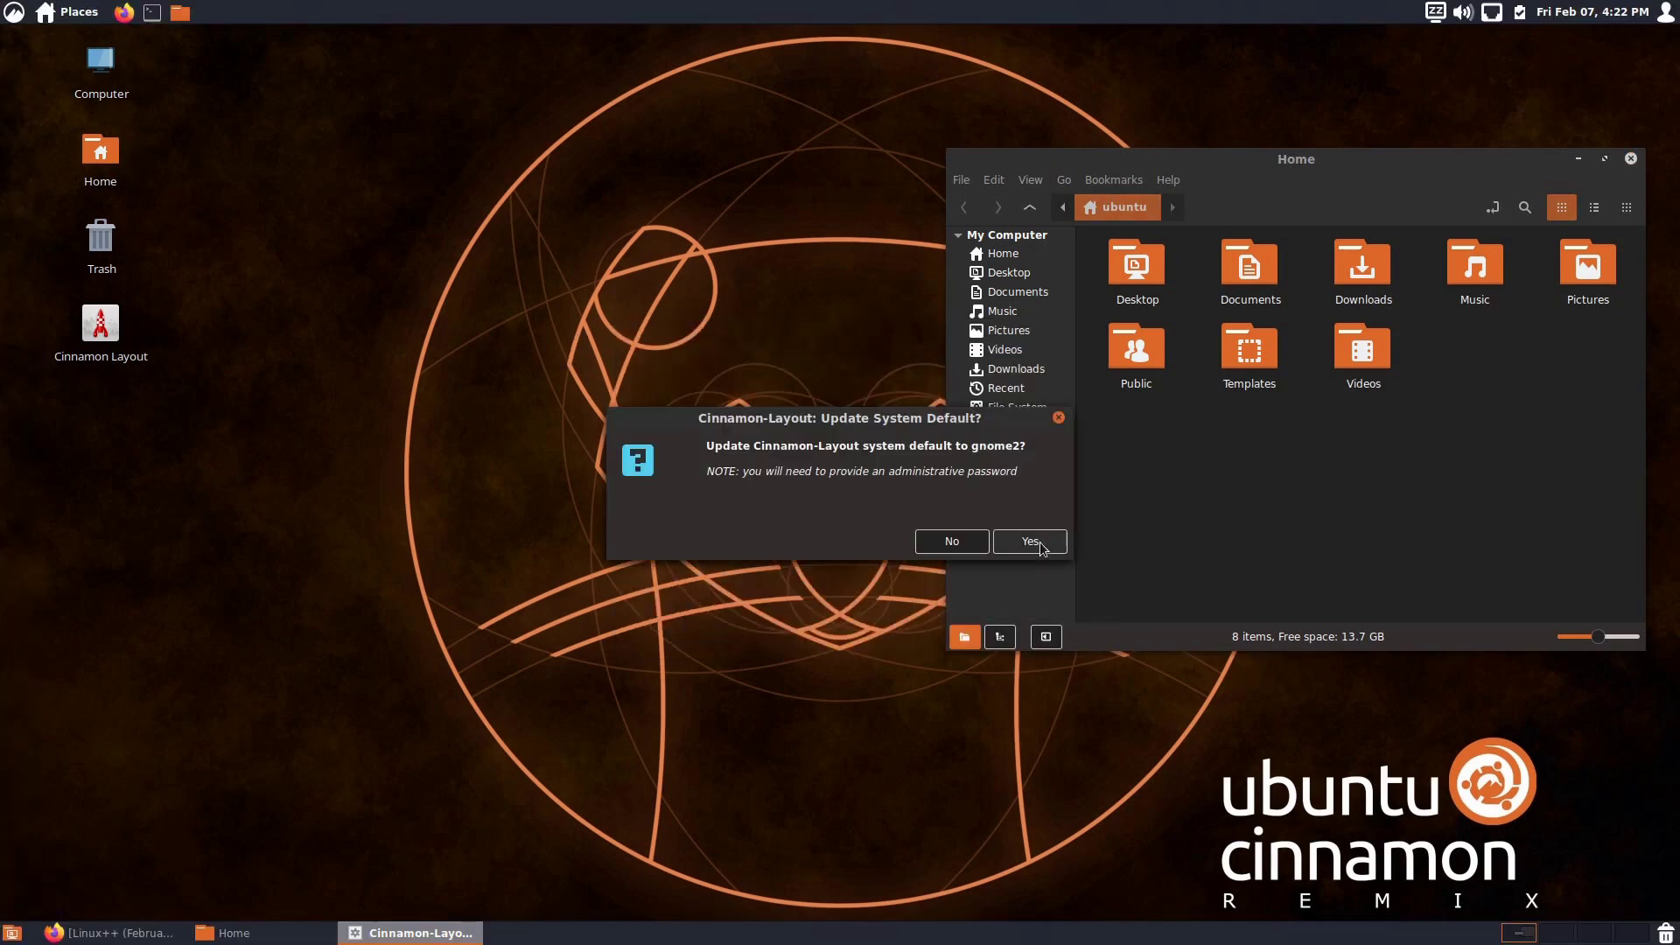
{"action": "left_click", "coordinate": [1028, 542]}
{"action": "left_click", "coordinate": [957, 562]}
{"action": "left_click", "coordinate": [1024, 575]}
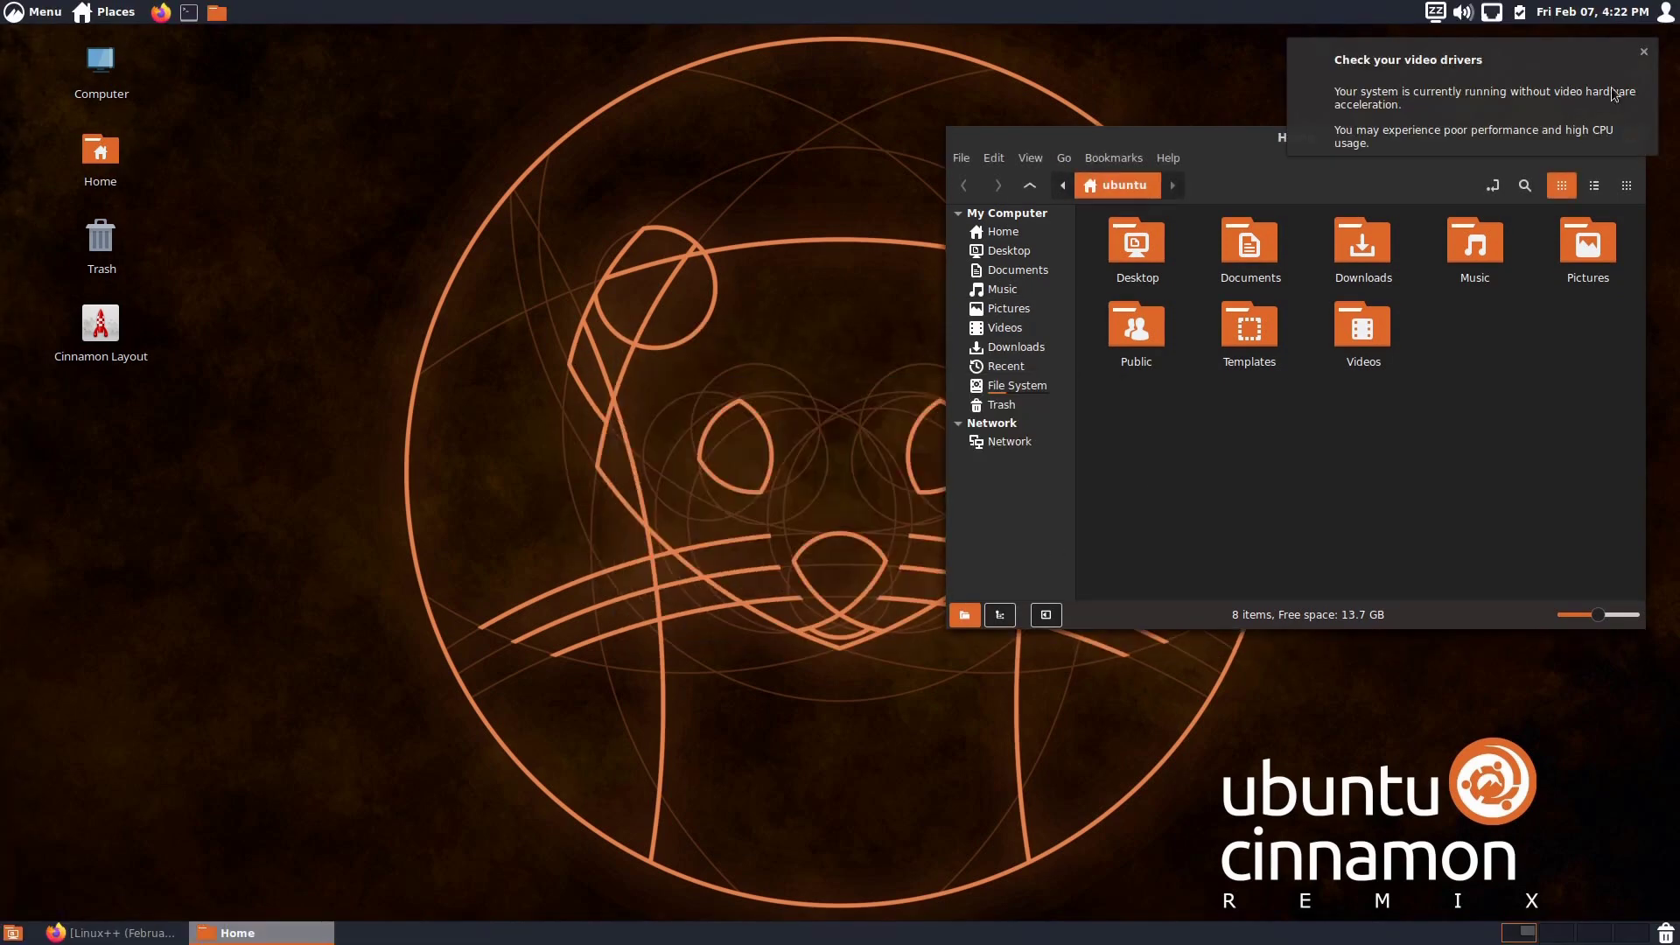
{"action": "left_click", "coordinate": [1649, 55]}
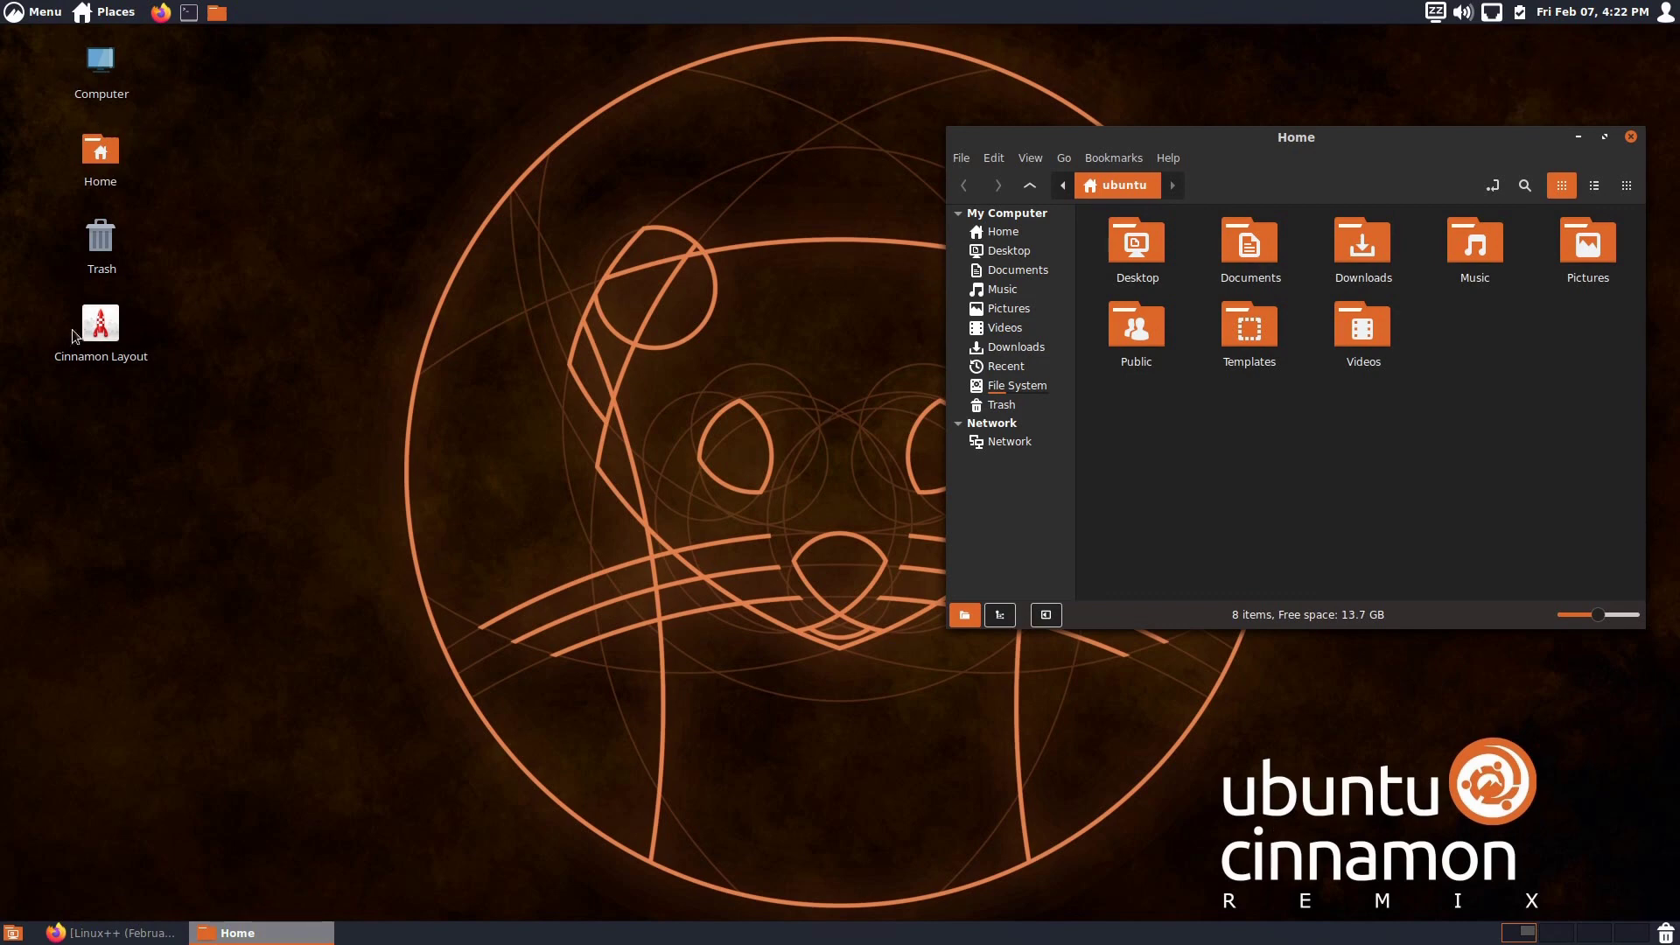
Apply the default layout as the system default, authenticating with the administrative password, and review the Cinnamon-Layout options again without changing them.
{"action": "double_click", "coordinate": [101, 325]}
{"action": "key", "text": "Return"}
{"action": "type", "text": "*********"}
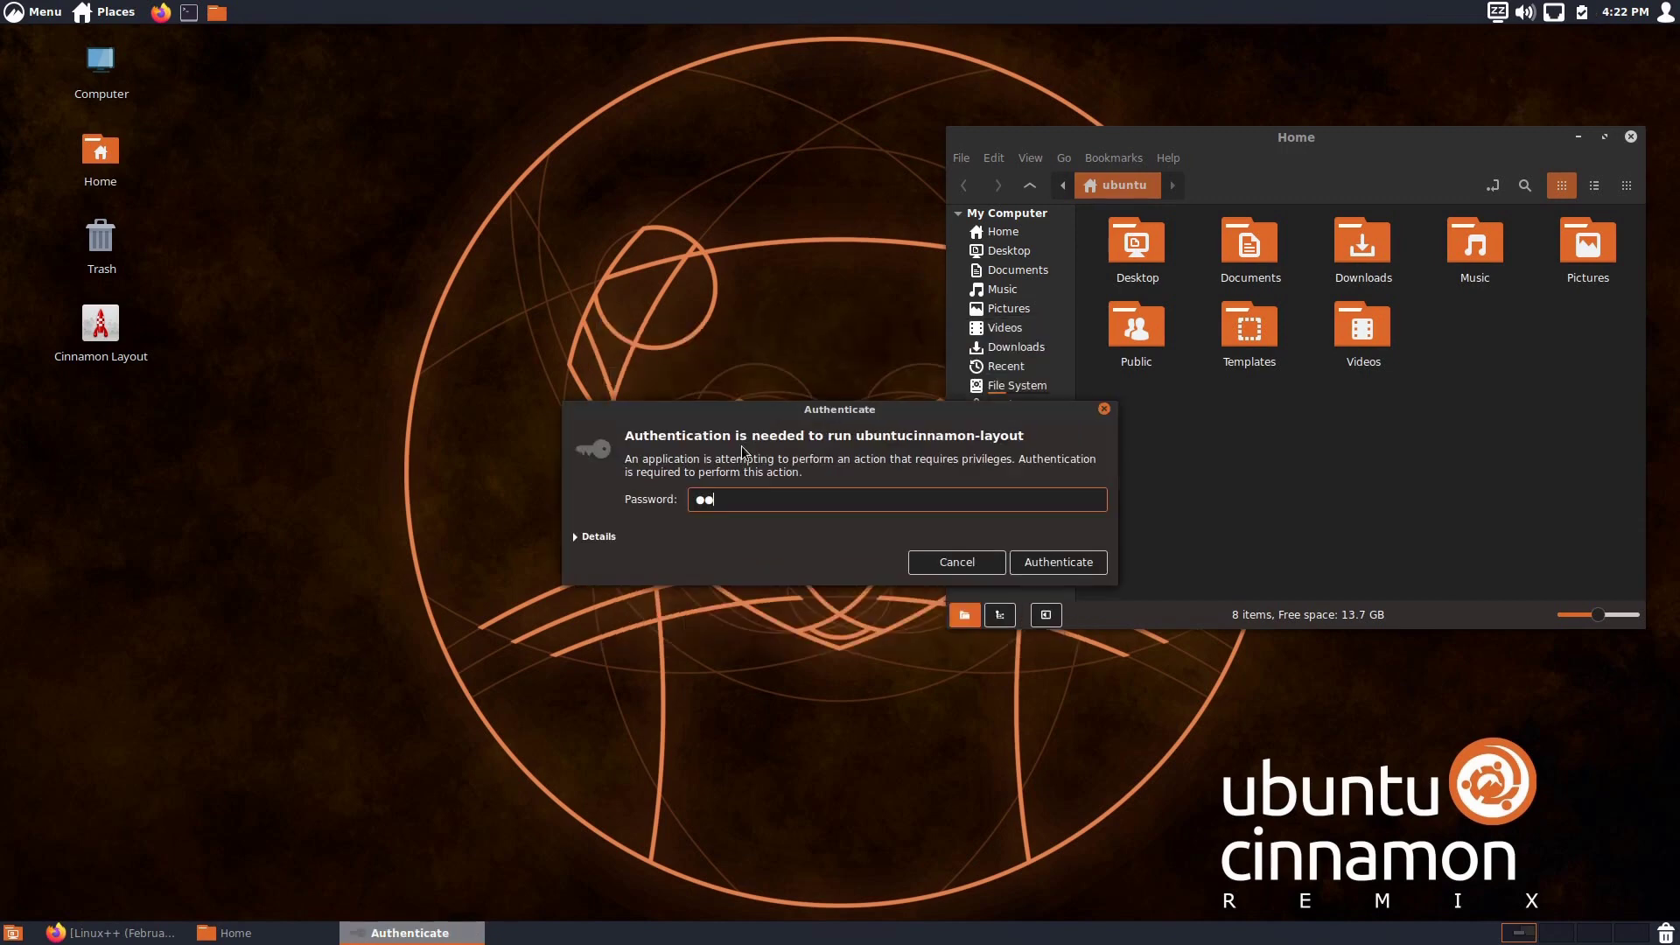
{"action": "key", "text": "Return"}
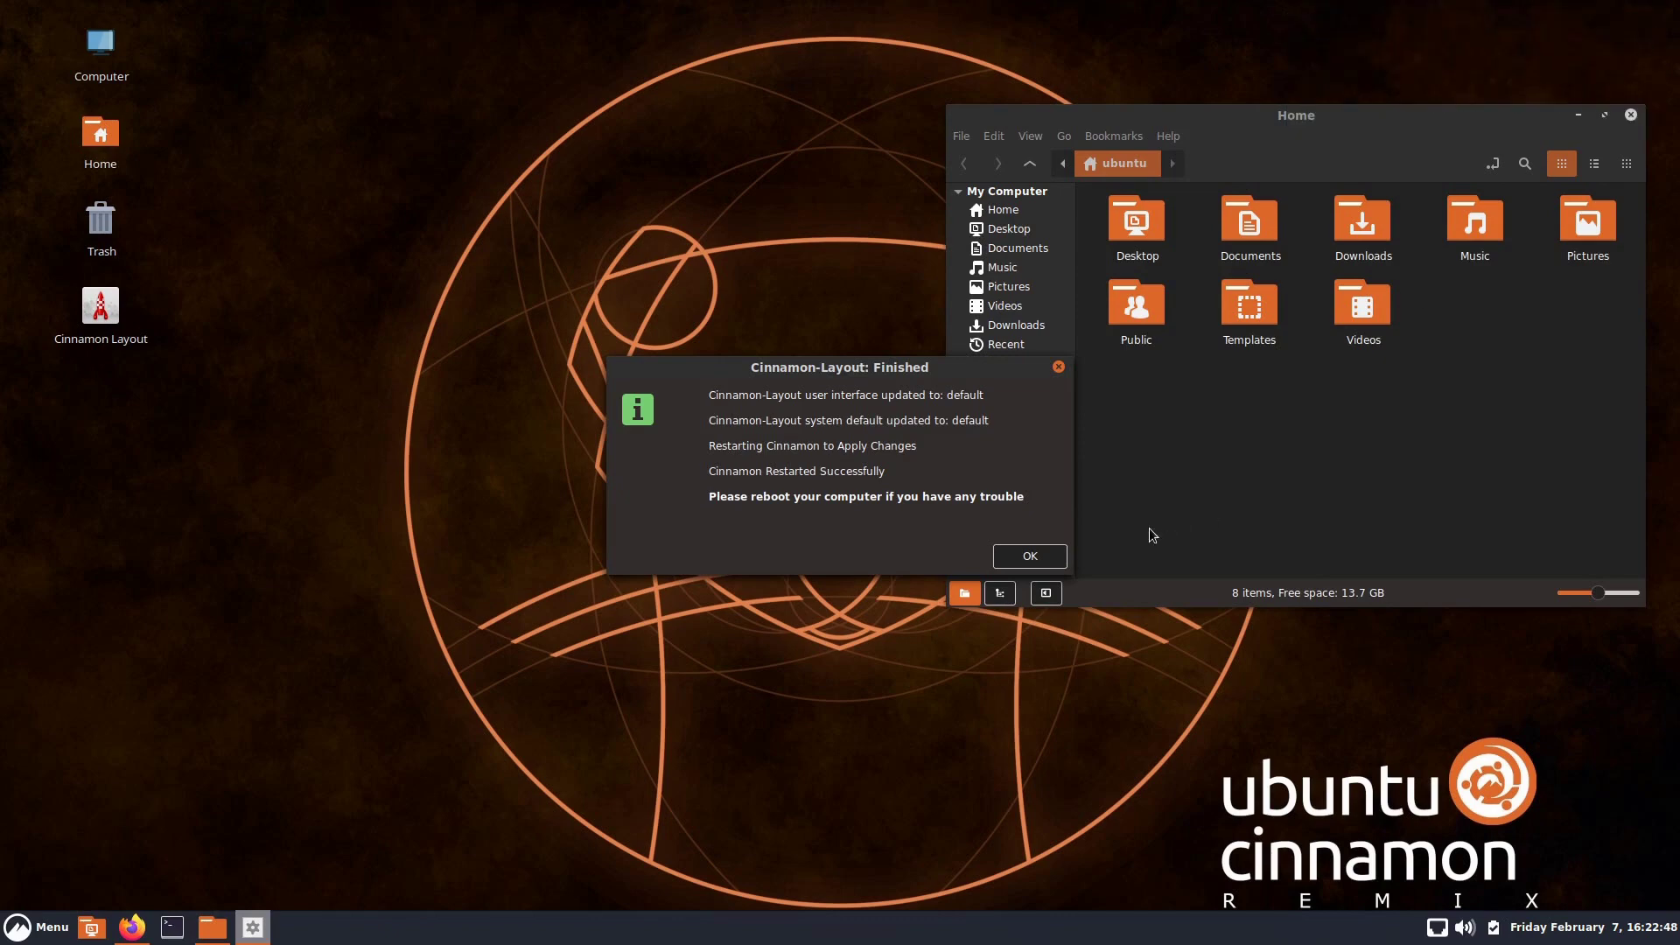
{"action": "left_click", "coordinate": [1050, 556]}
{"action": "double_click", "coordinate": [102, 316]}
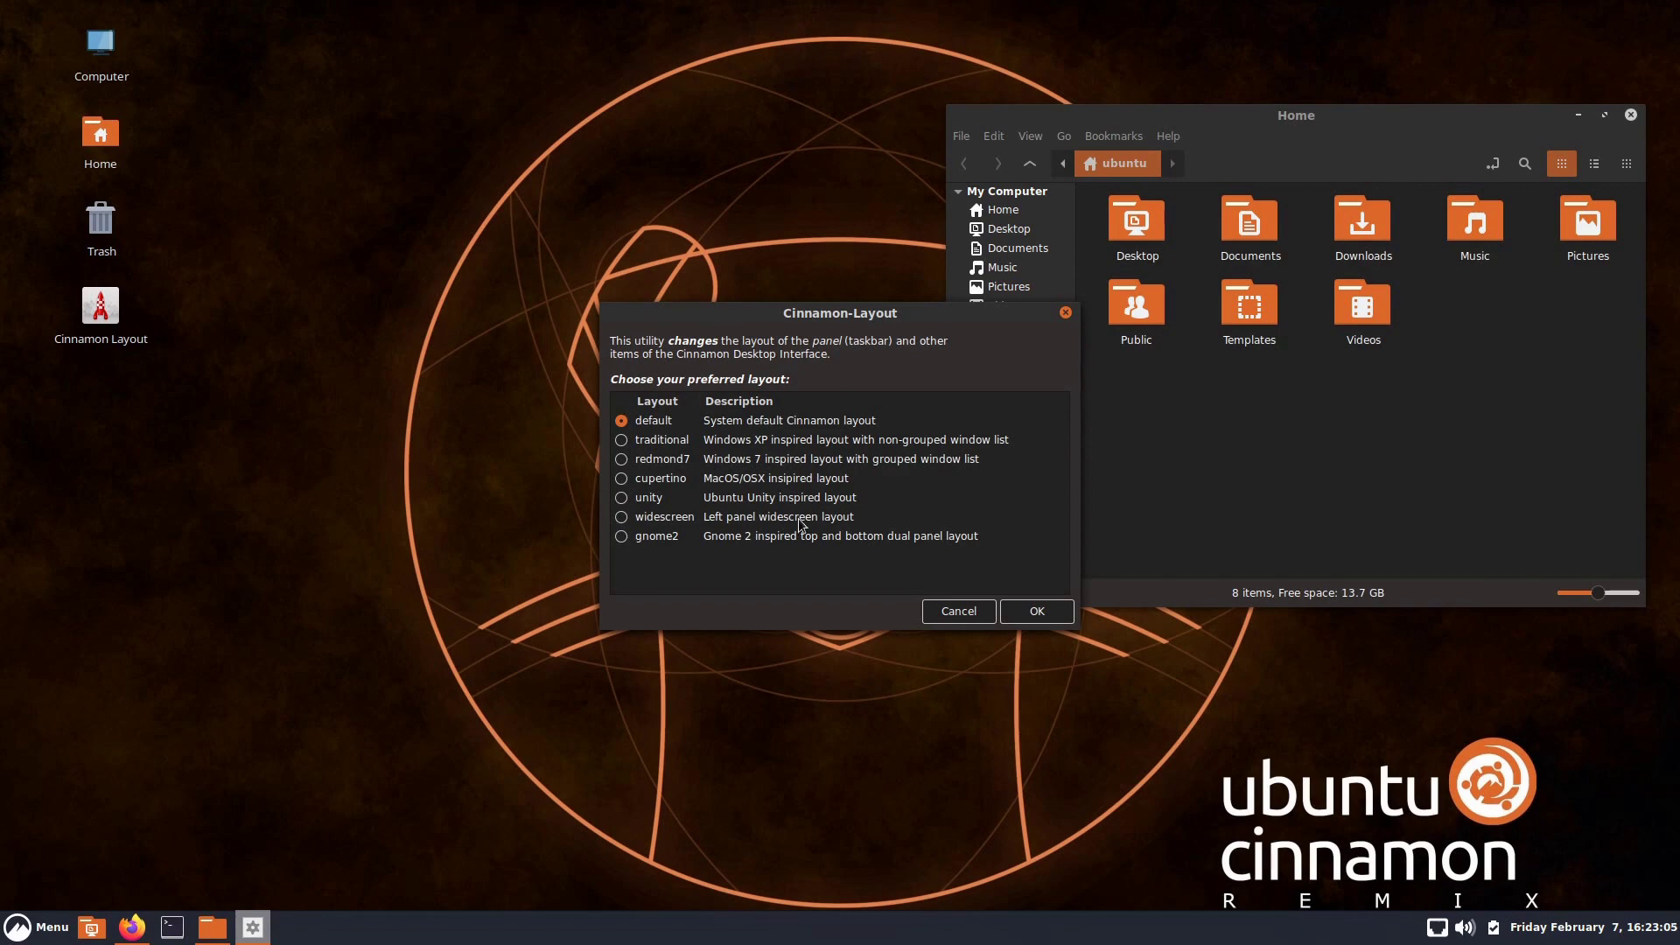
{"action": "left_click", "coordinate": [959, 611]}
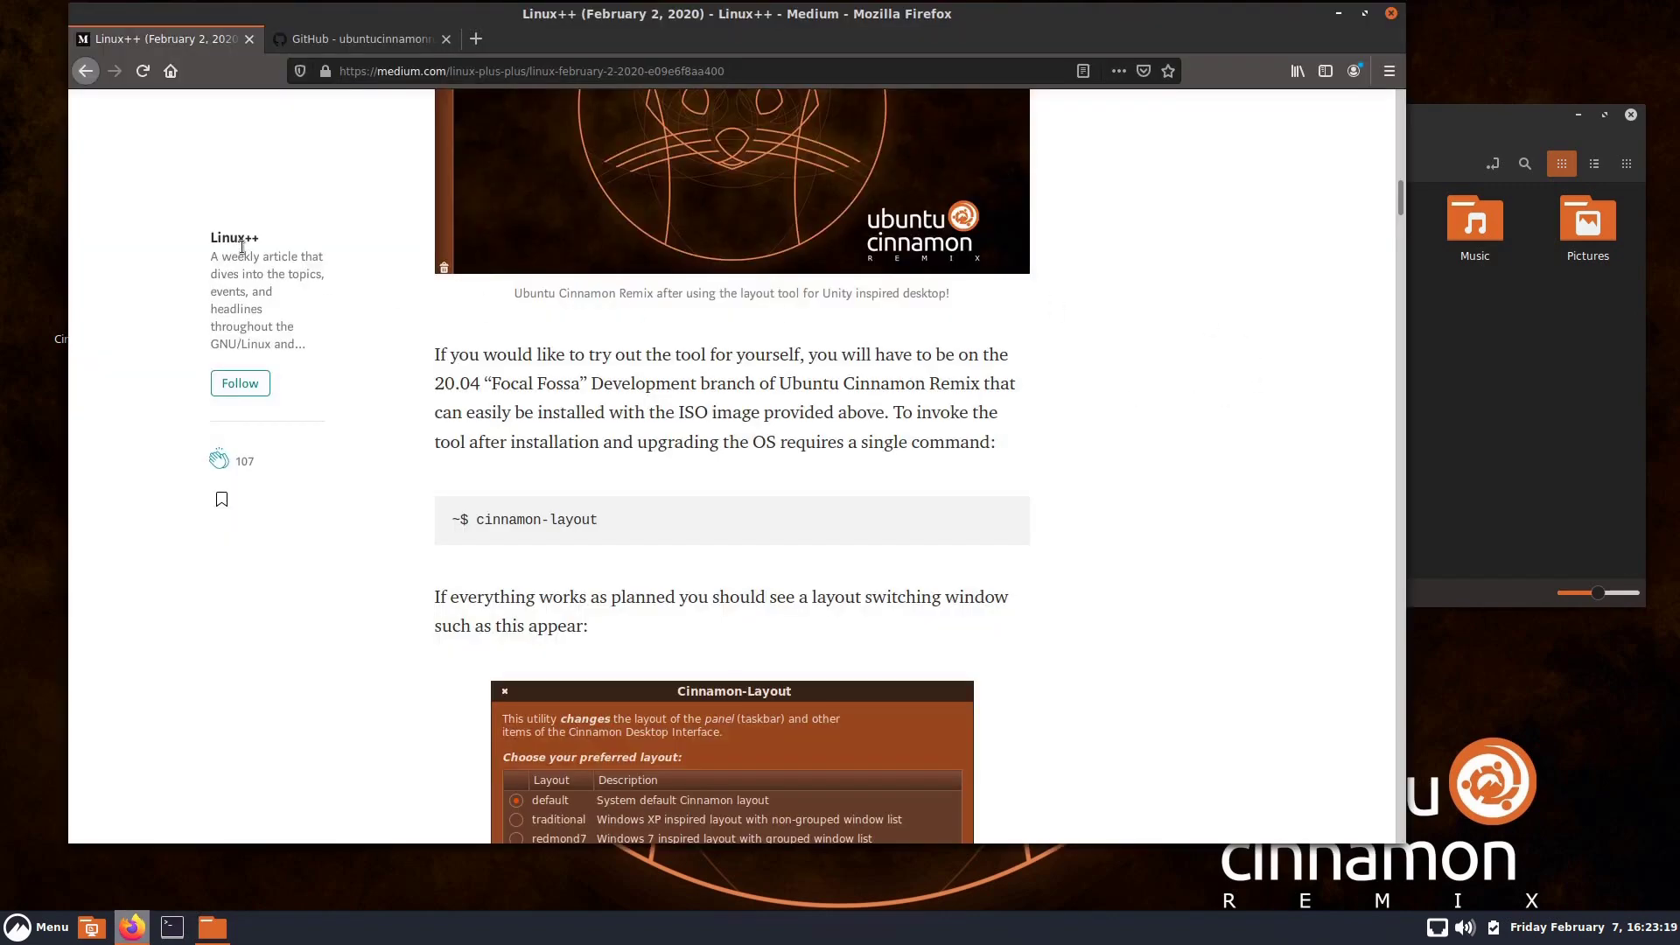
Read the Linux++ article's section on the cinnamon-layout tool in Firefox and minimize the browser.
{"action": "scroll", "coordinate": [1138, 507], "scroll_direction": "down", "scroll_amount": 6}
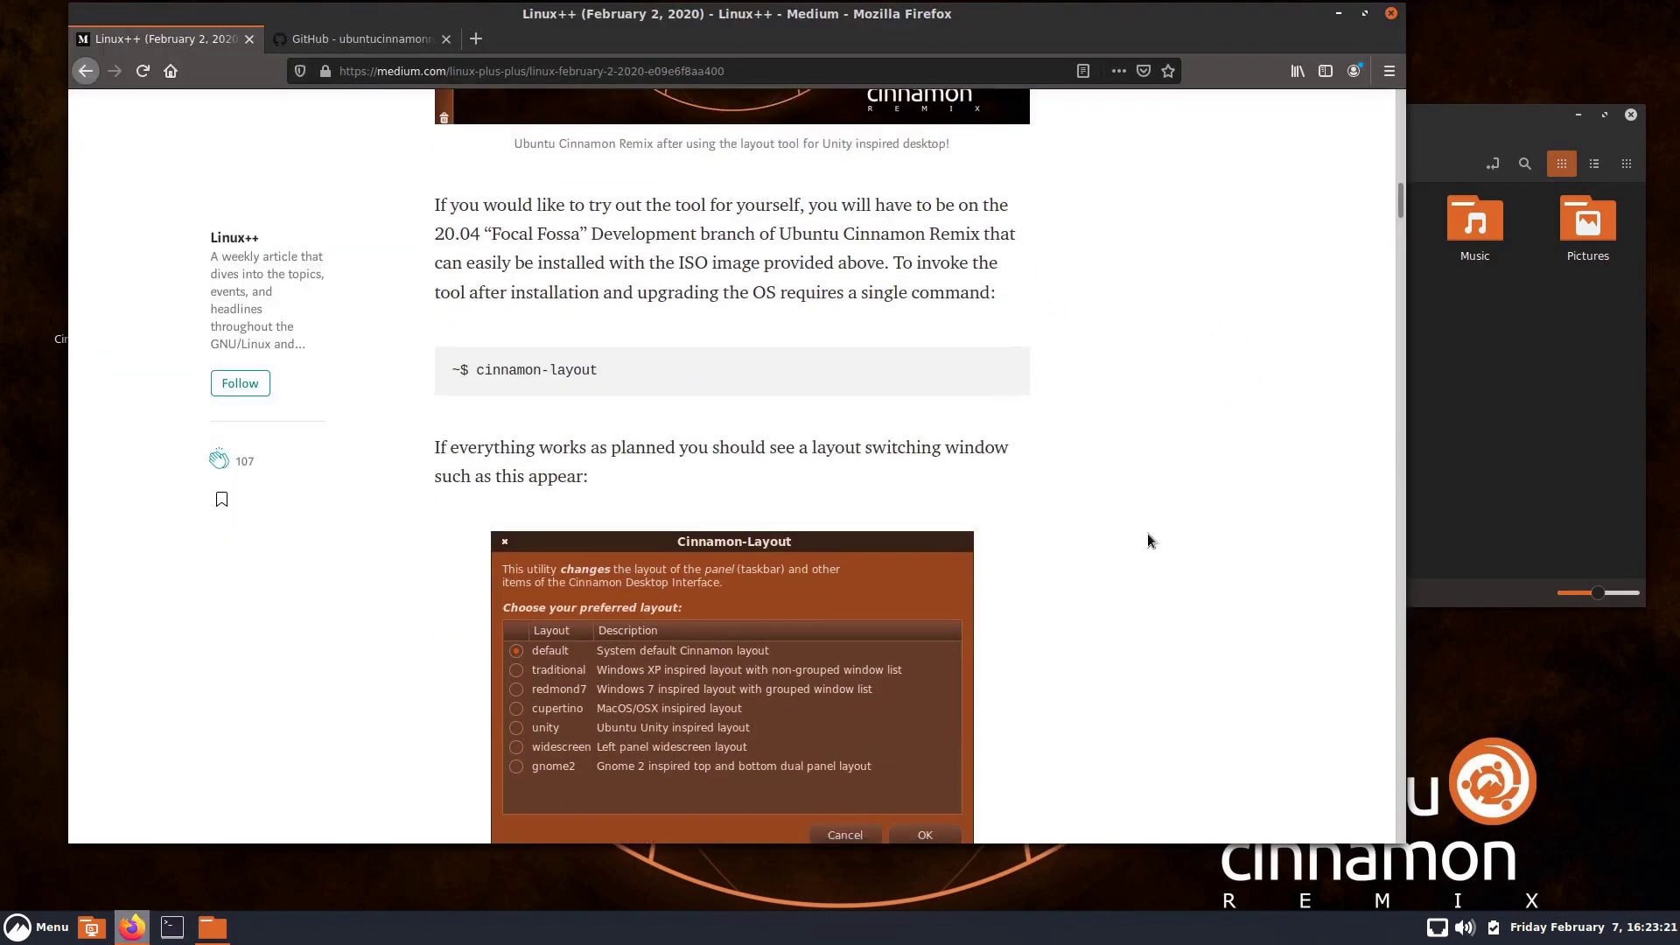
{"action": "scroll", "coordinate": [1141, 505], "scroll_direction": "up", "scroll_amount": 3}
{"action": "scroll", "coordinate": [1141, 505], "scroll_direction": "up", "scroll_amount": 1}
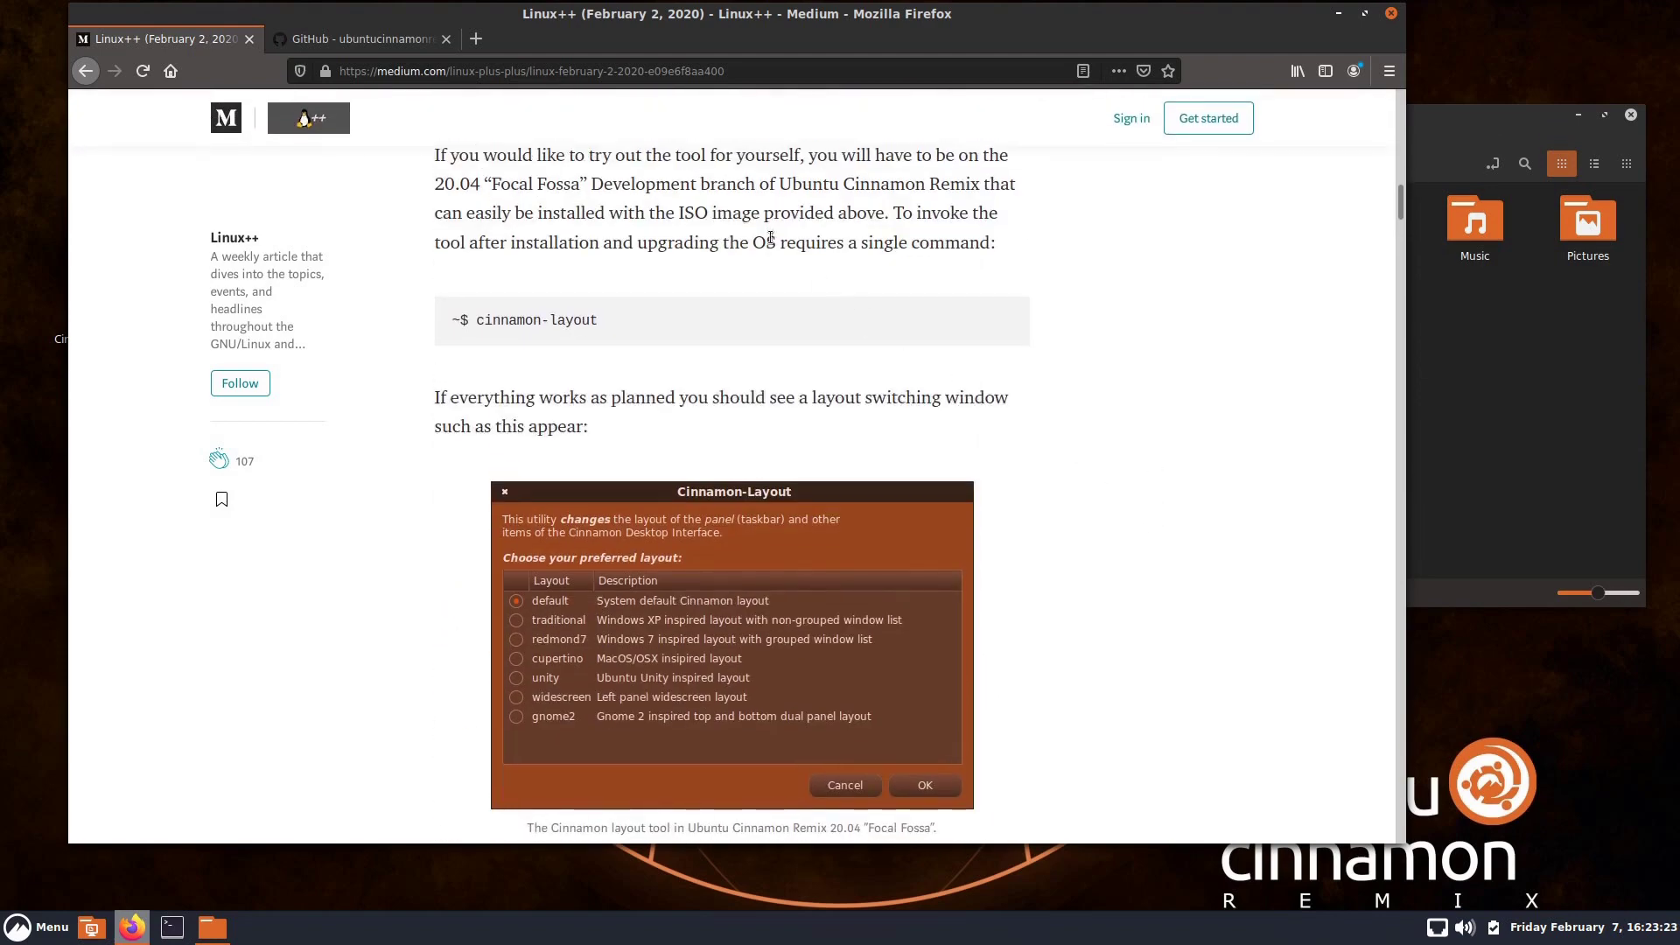
{"action": "scroll", "coordinate": [1059, 646], "scroll_direction": "down", "scroll_amount": 3}
{"action": "scroll", "coordinate": [1087, 604], "scroll_direction": "down", "scroll_amount": 3}
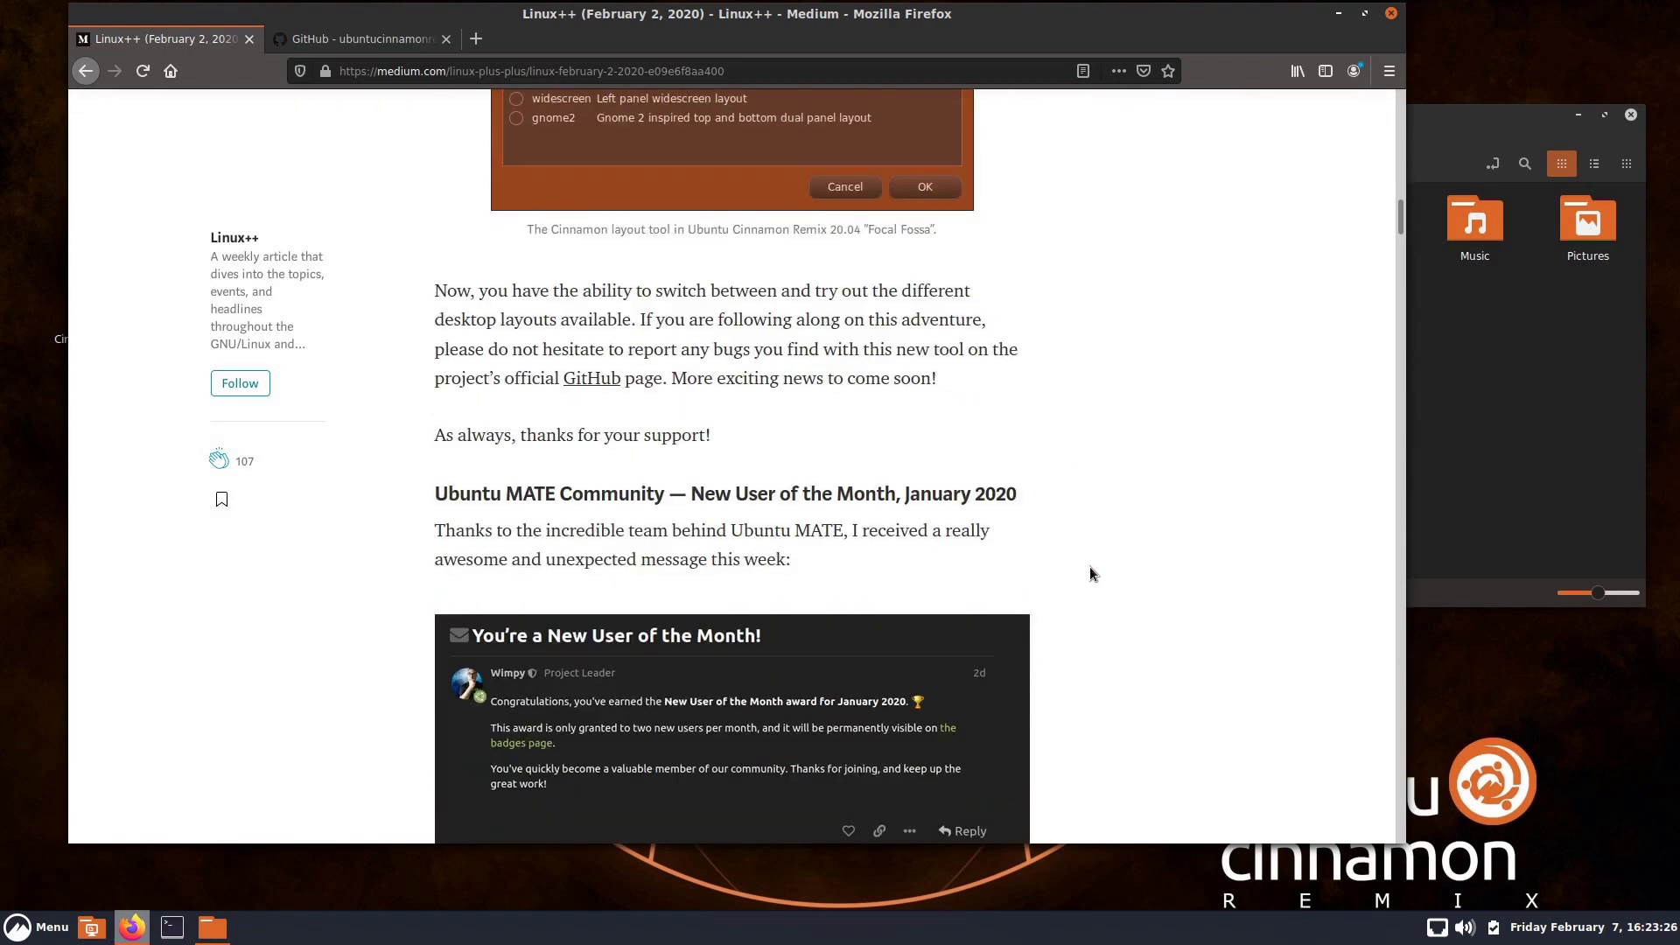
{"action": "left_click", "coordinate": [1337, 13]}
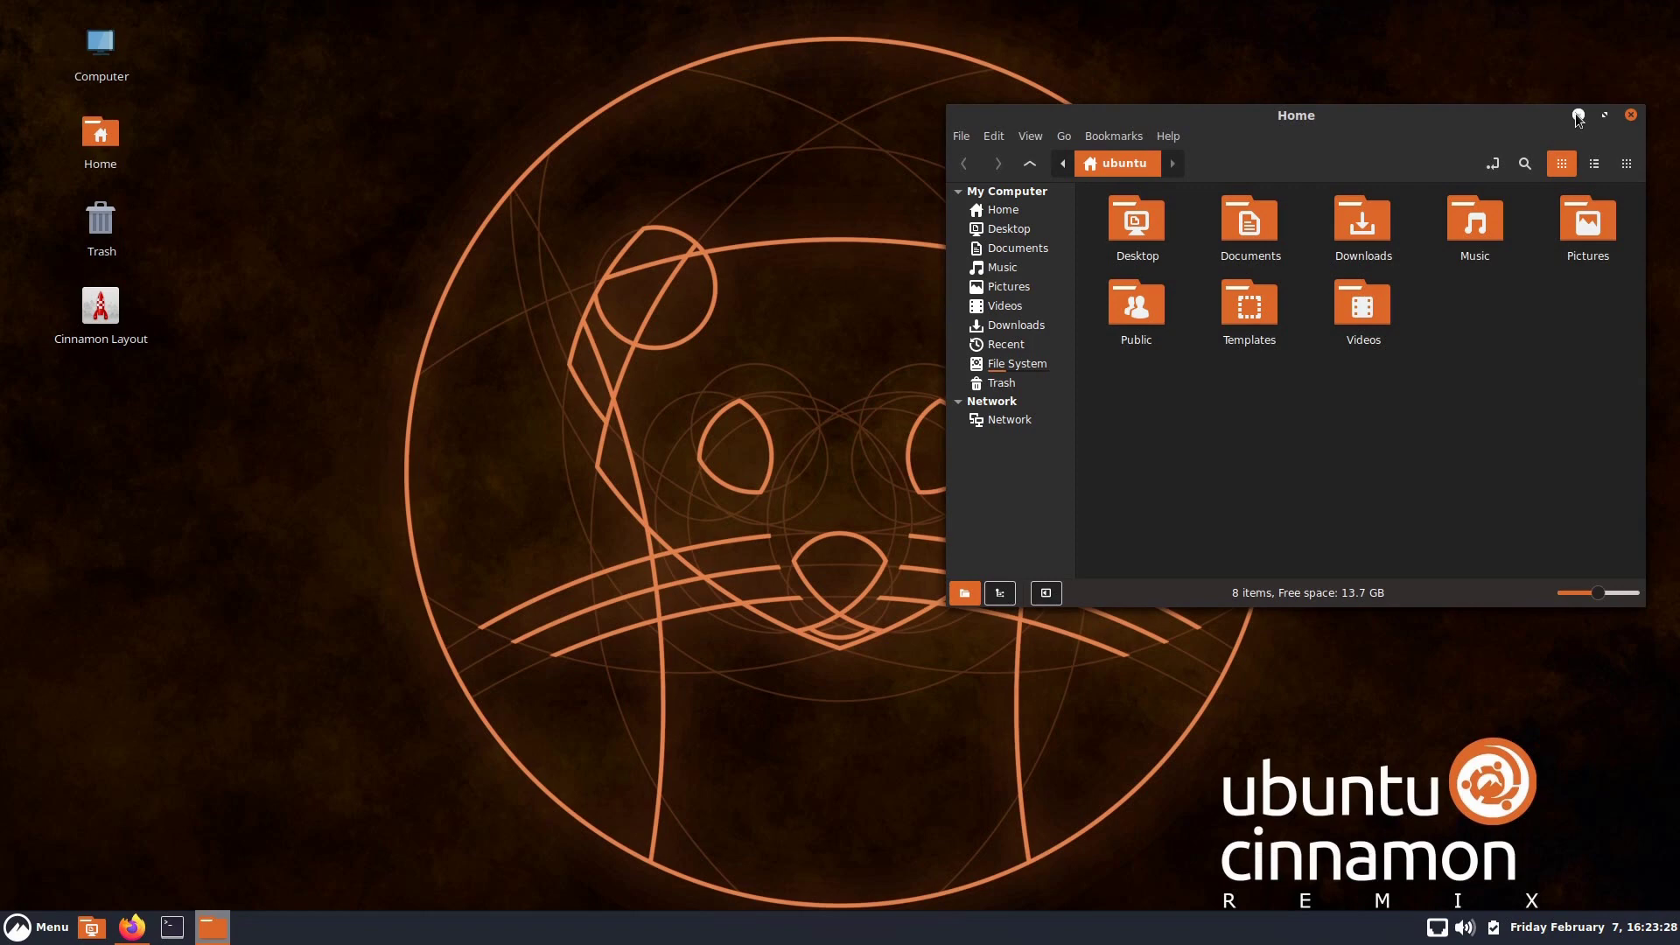
Browse the application menu's categories, including Accessories, Graphics, Internet and Administration, and close the menu without launching anything.
{"action": "left_click", "coordinate": [40, 926]}
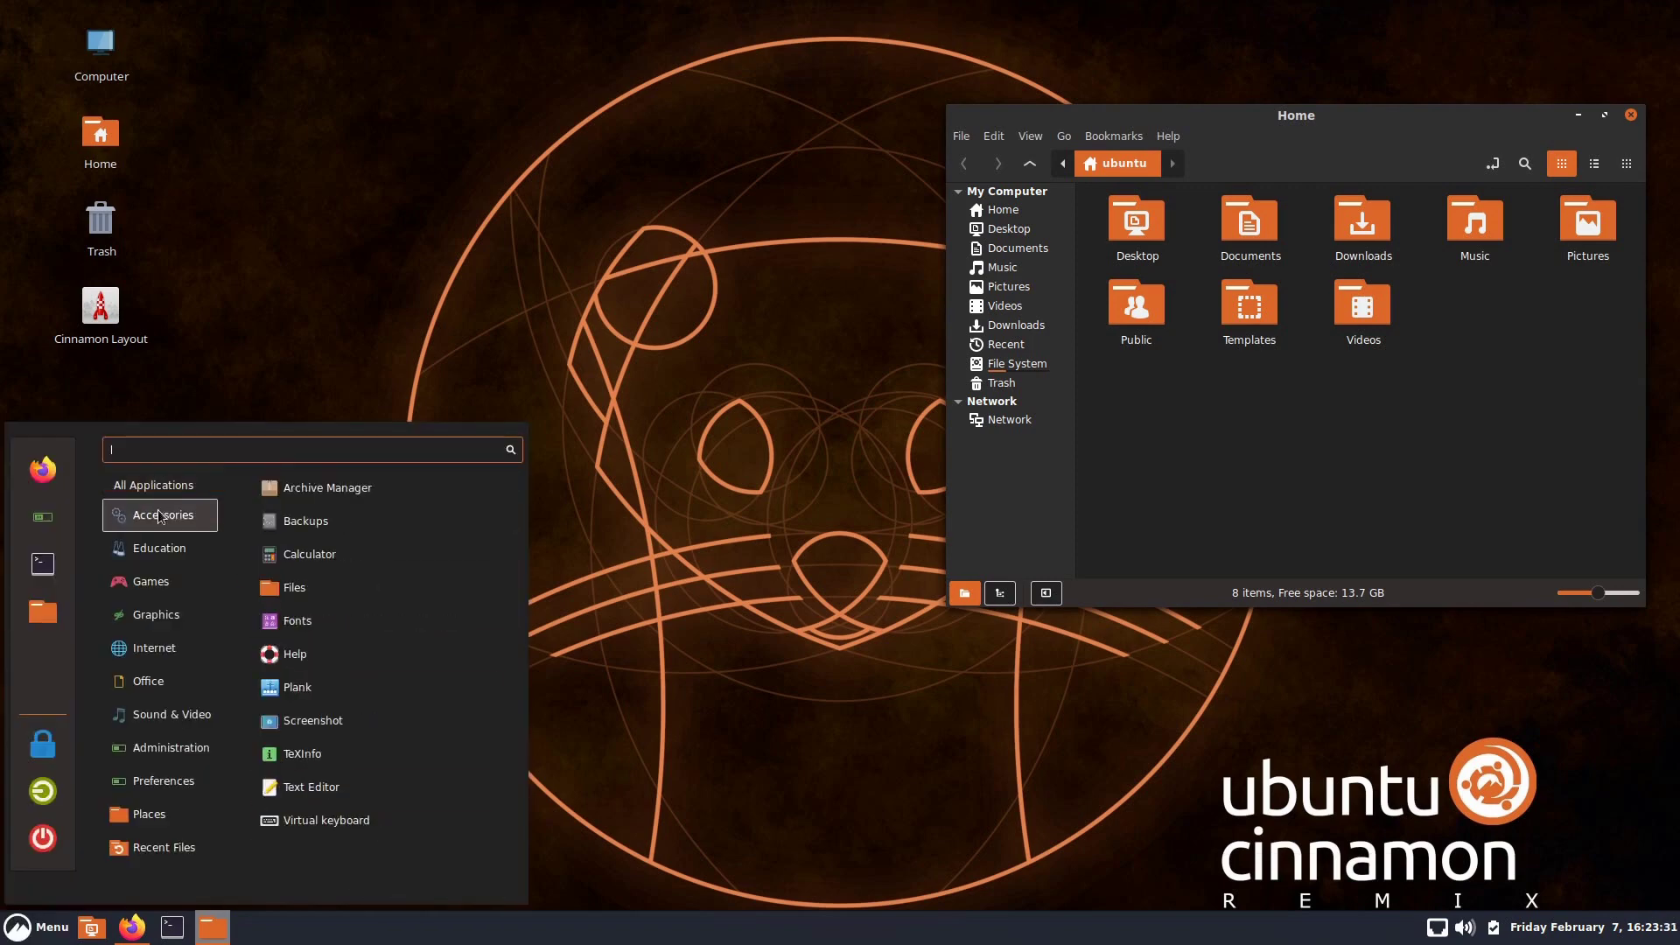
{"action": "mouse_move", "coordinate": [145, 623]}
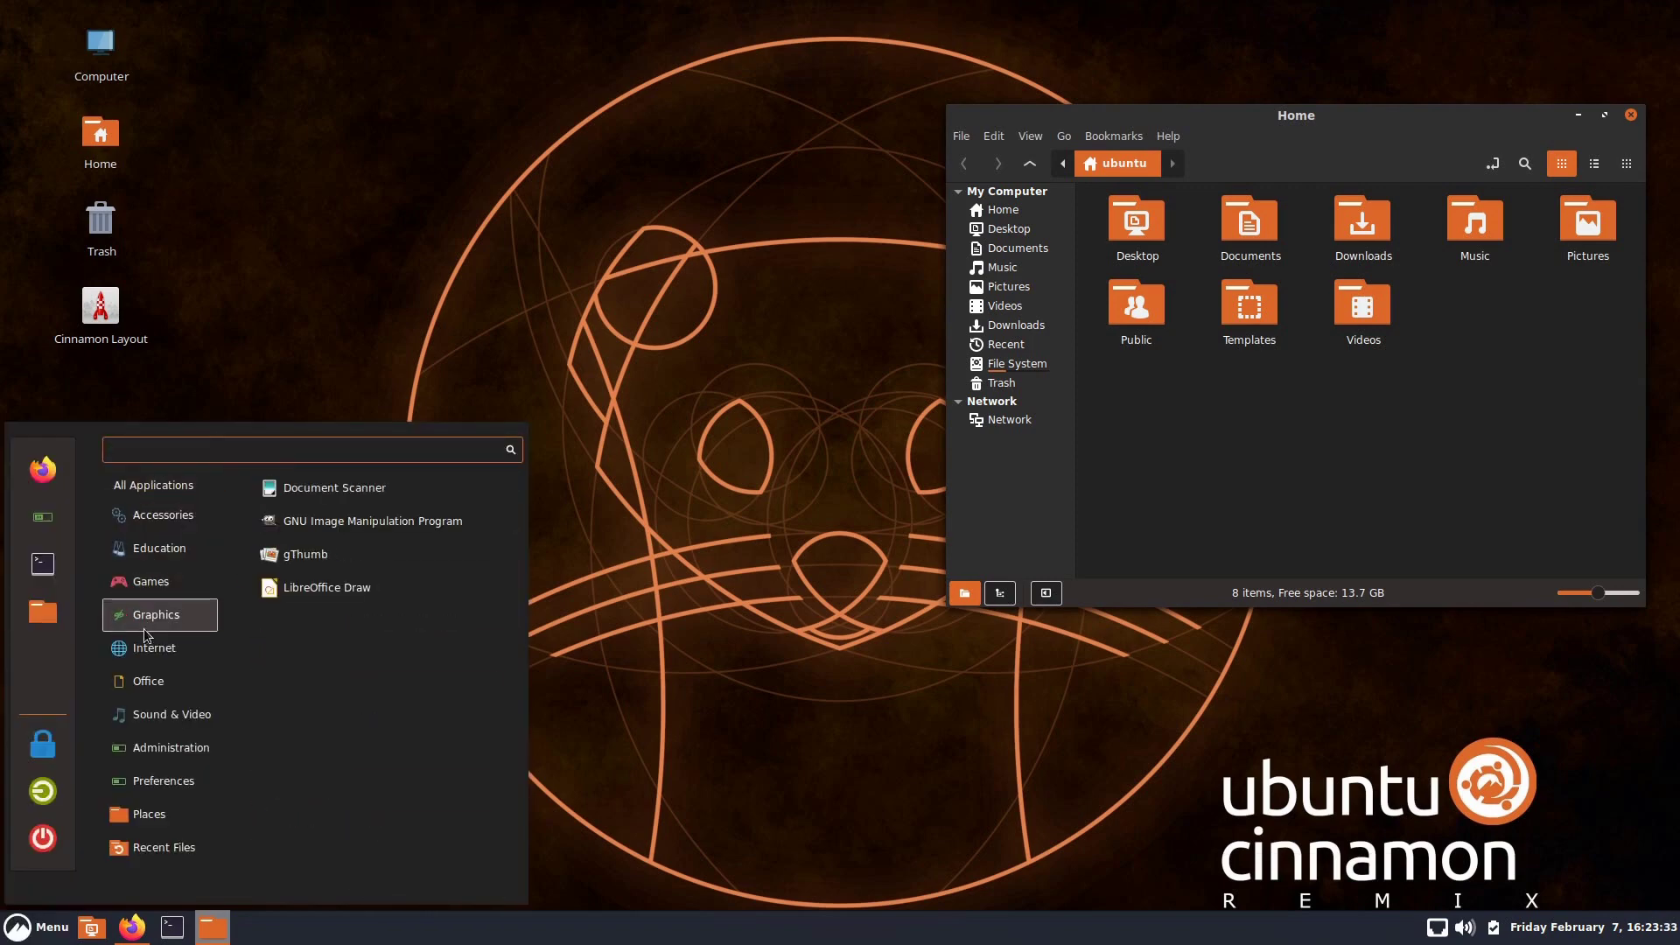
{"action": "mouse_move", "coordinate": [144, 663]}
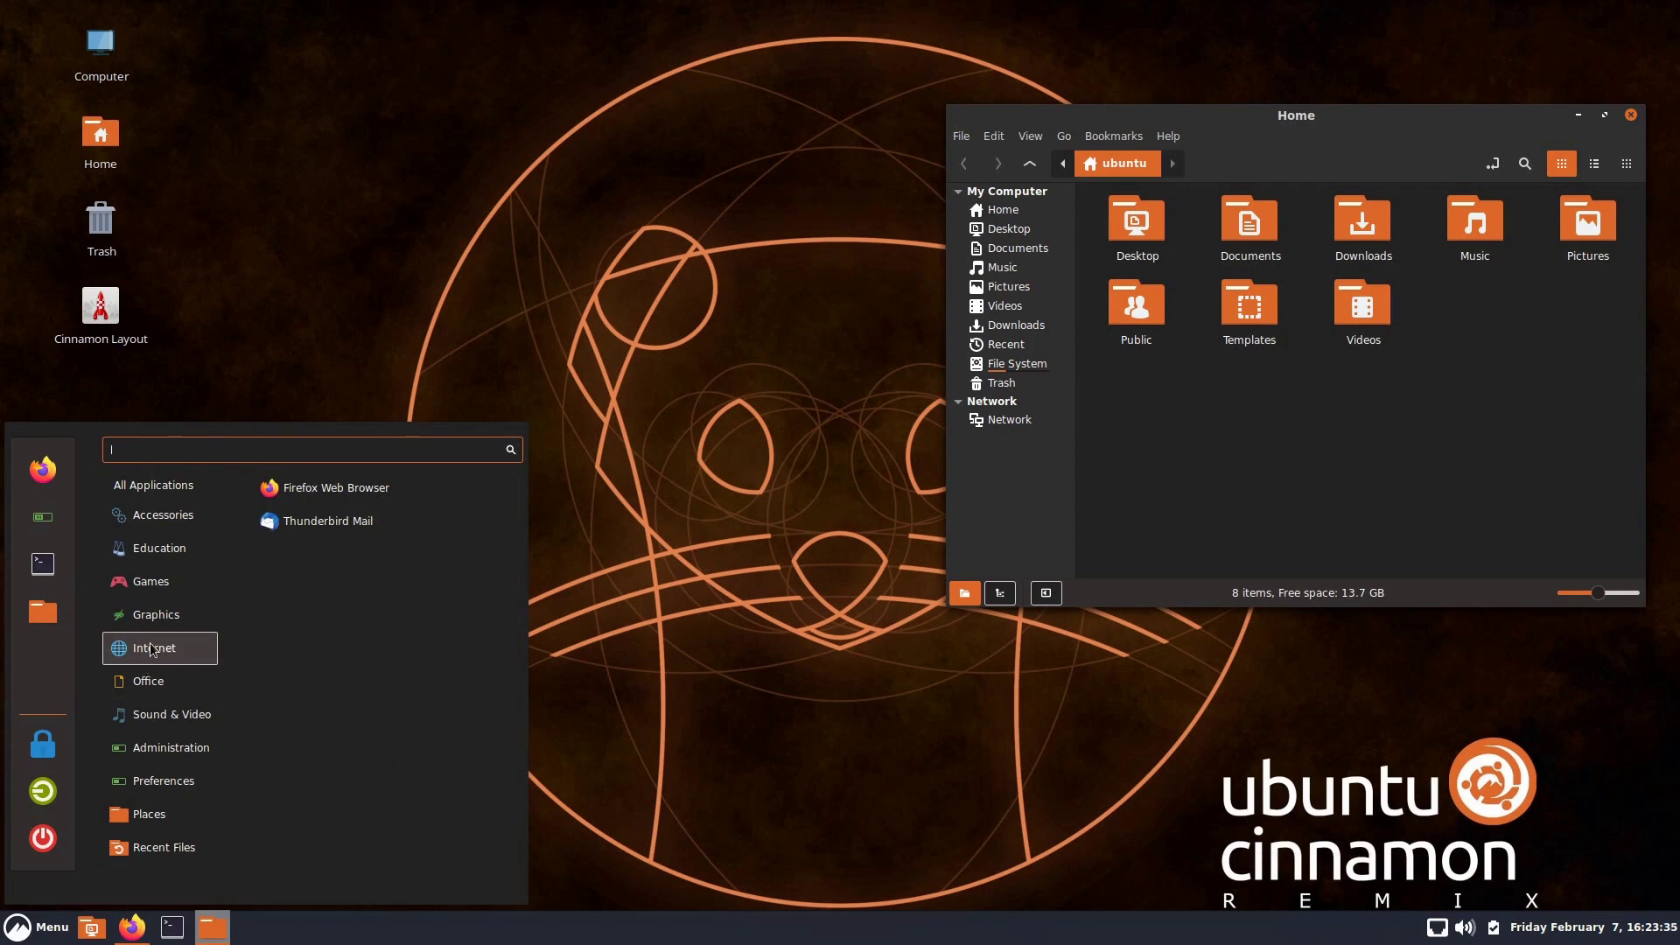
{"action": "mouse_move", "coordinate": [154, 511]}
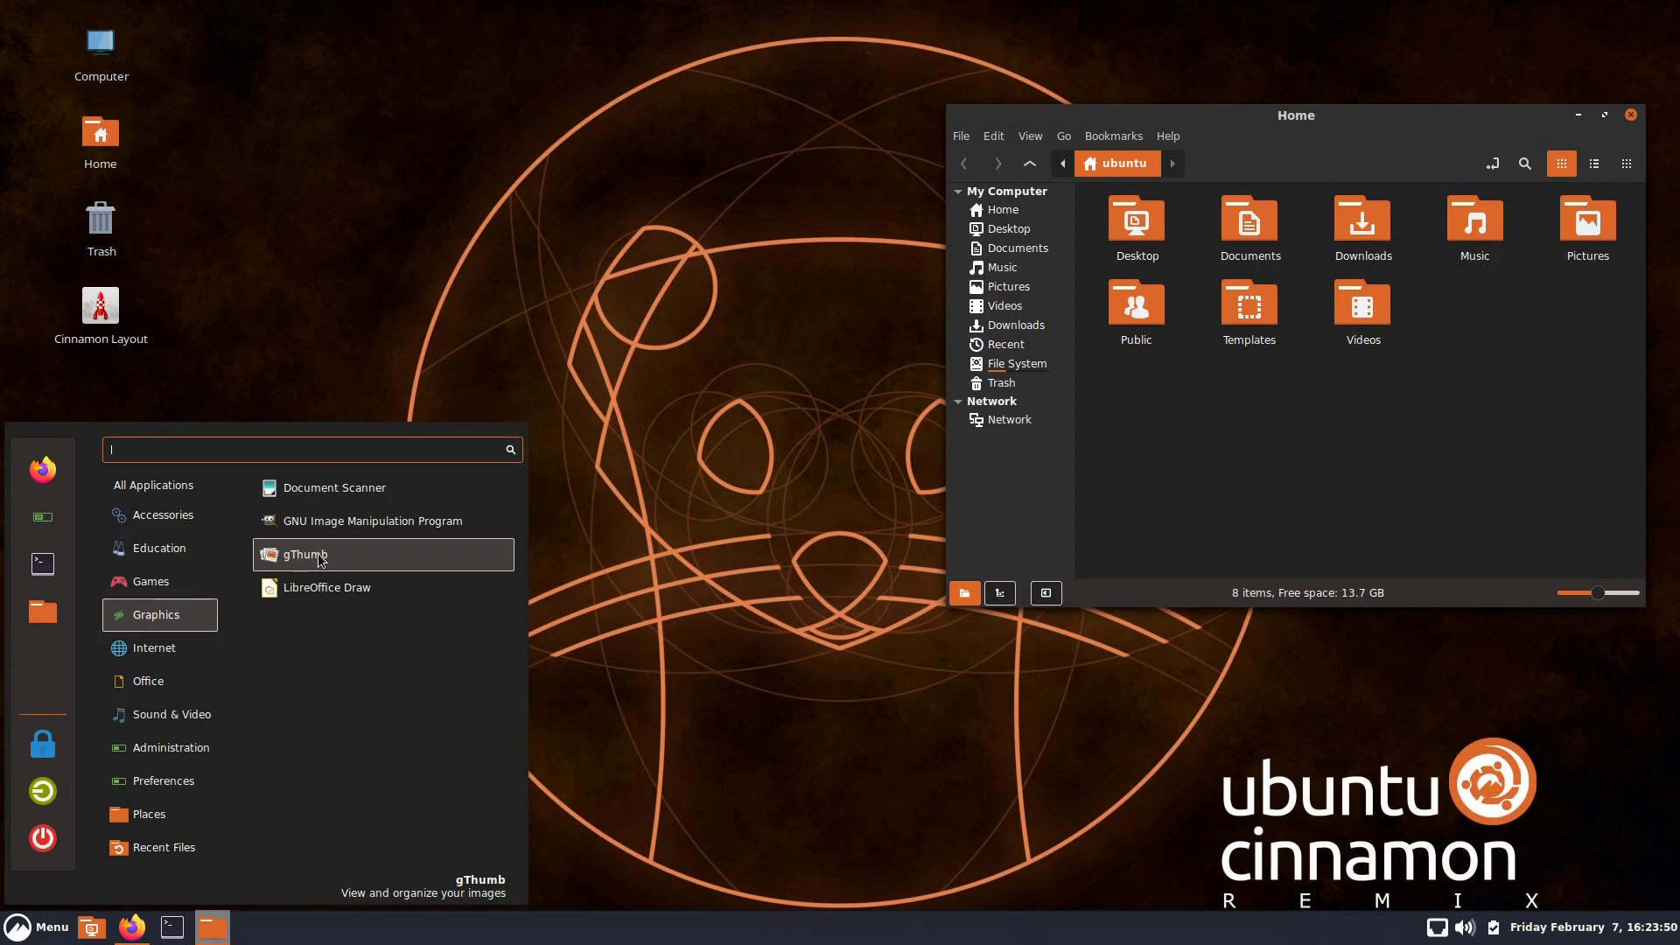
{"action": "left_click", "coordinate": [518, 430]}
{"action": "left_click", "coordinate": [11, 929]}
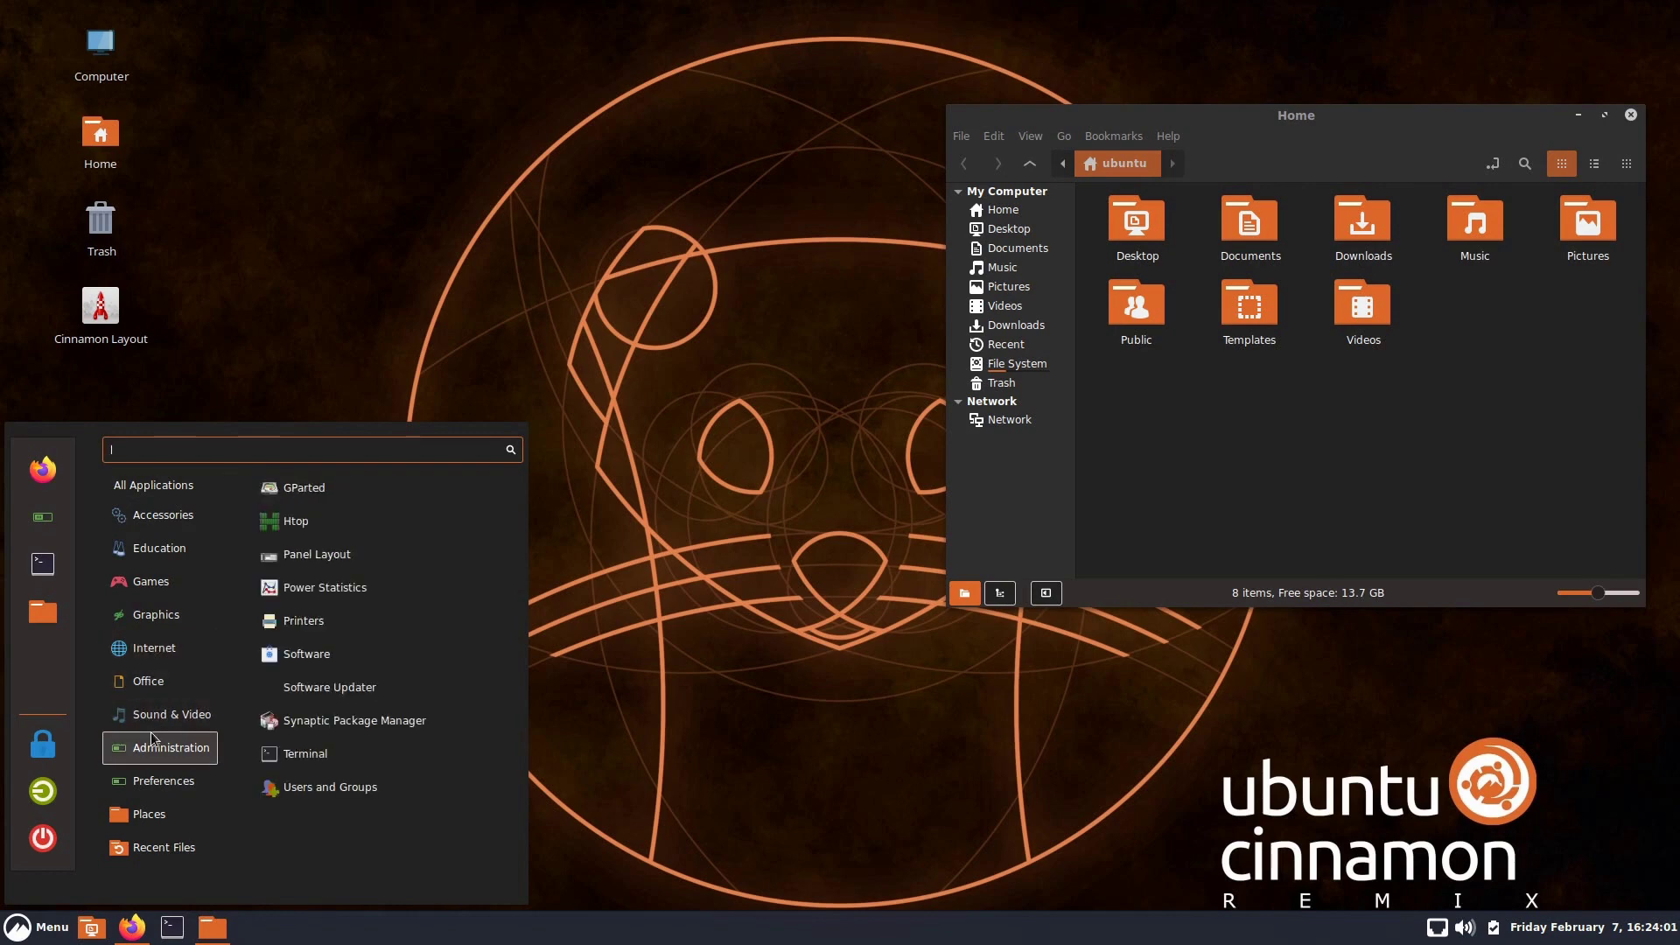
{"action": "mouse_move", "coordinate": [158, 720]}
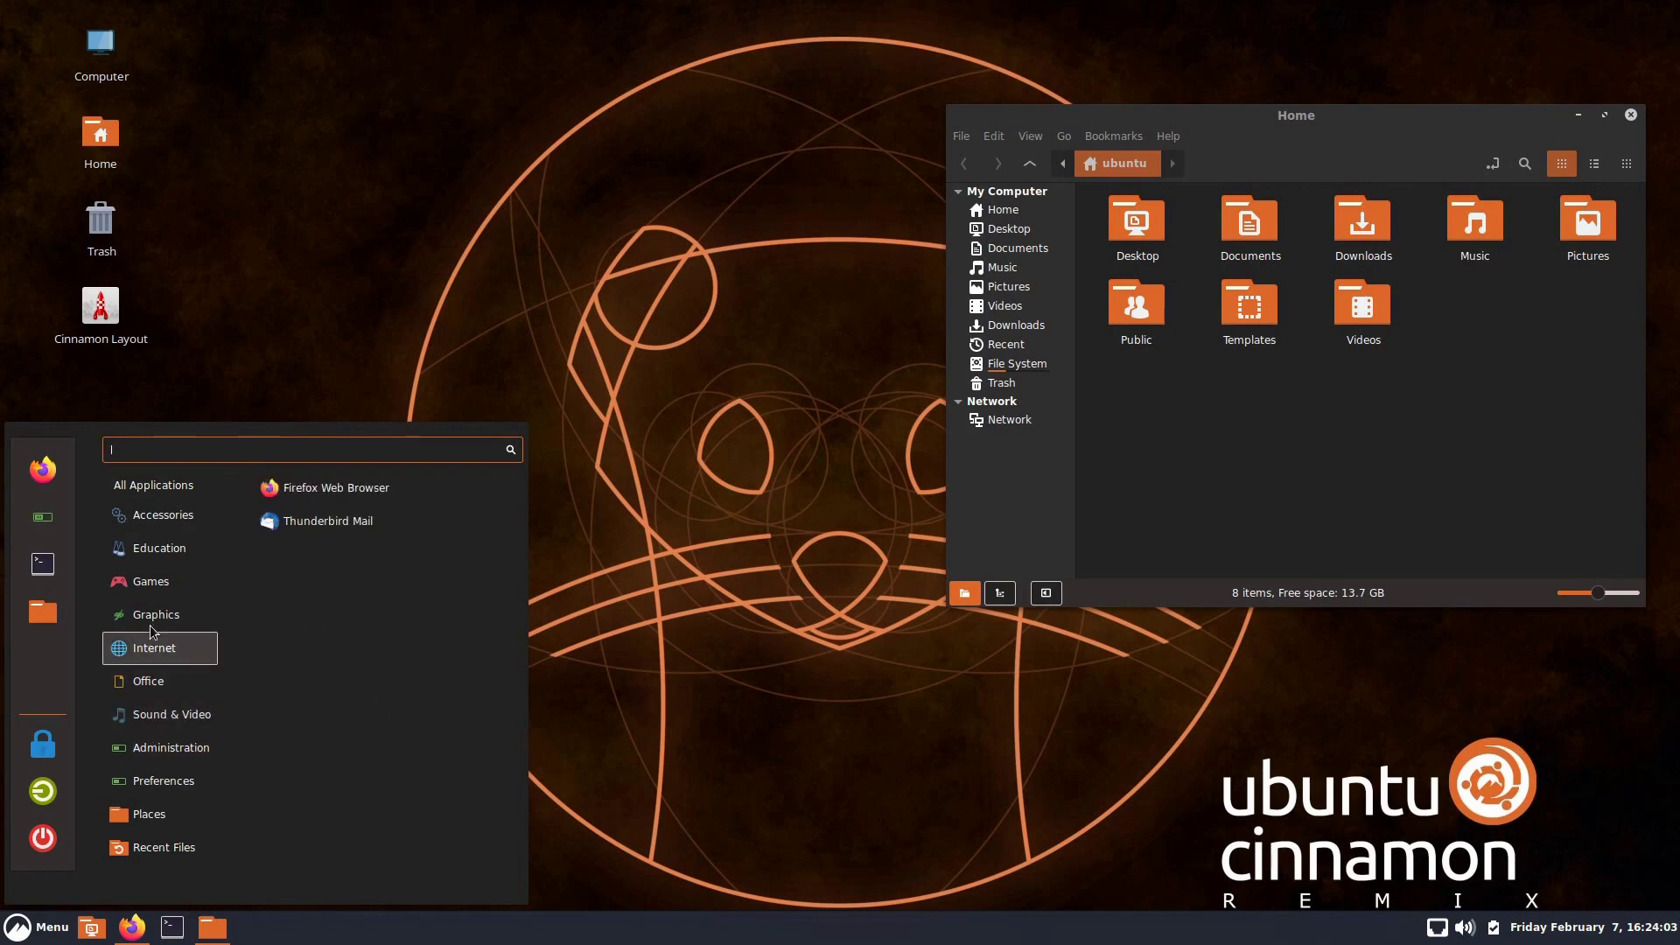
{"action": "left_click", "coordinate": [251, 337]}
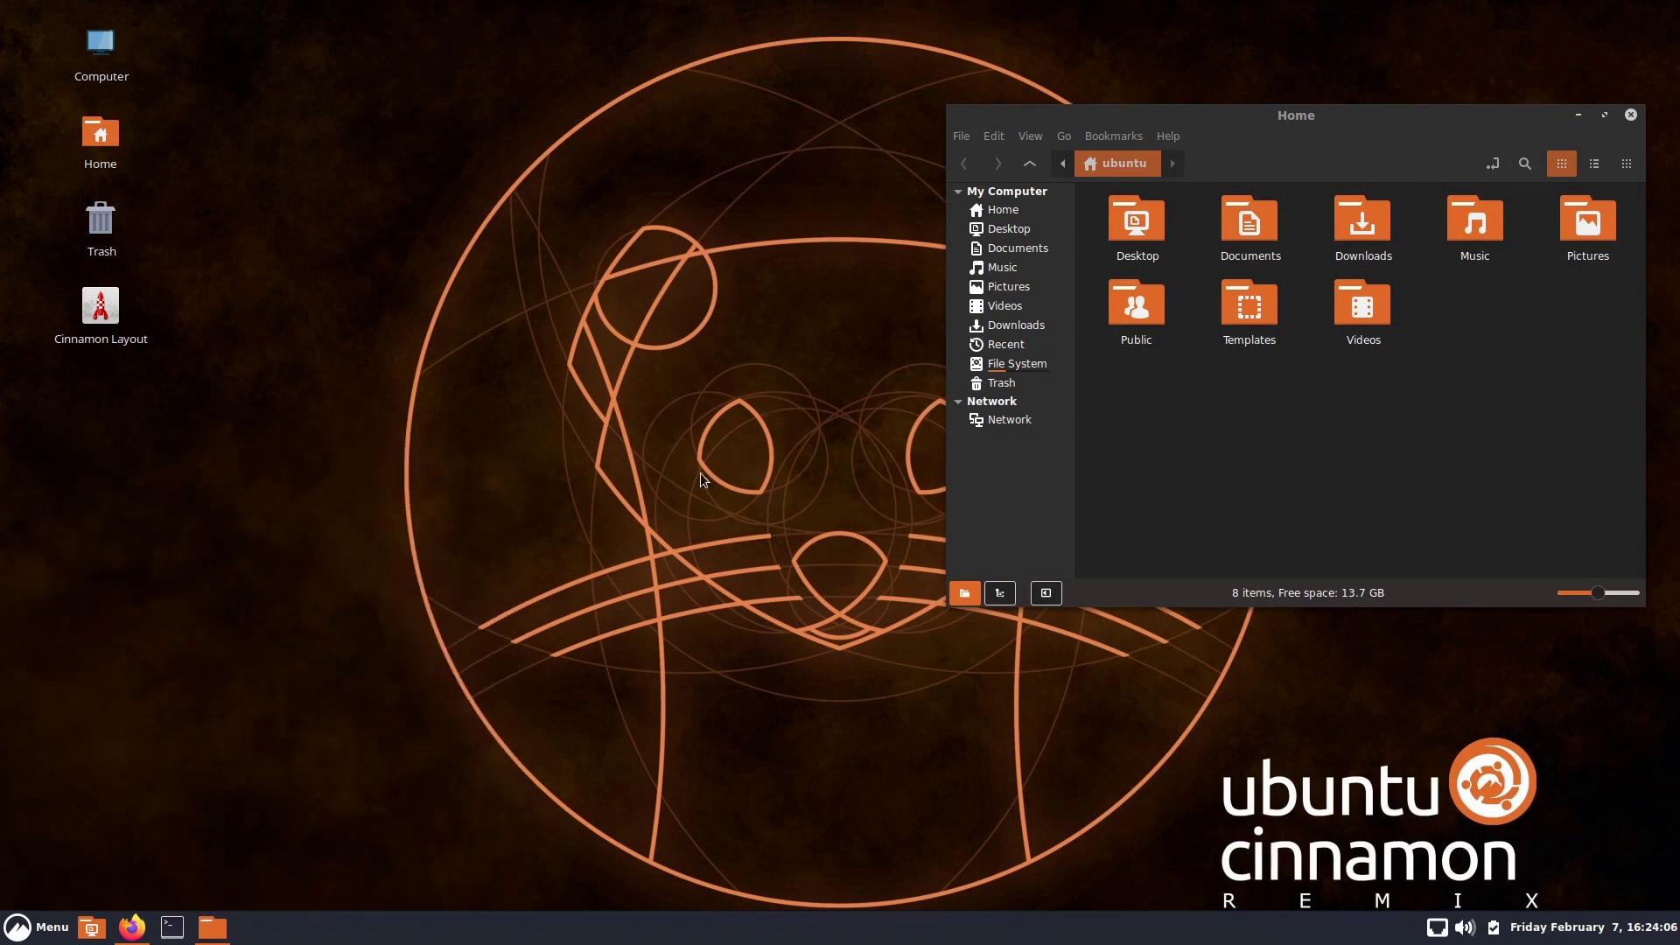